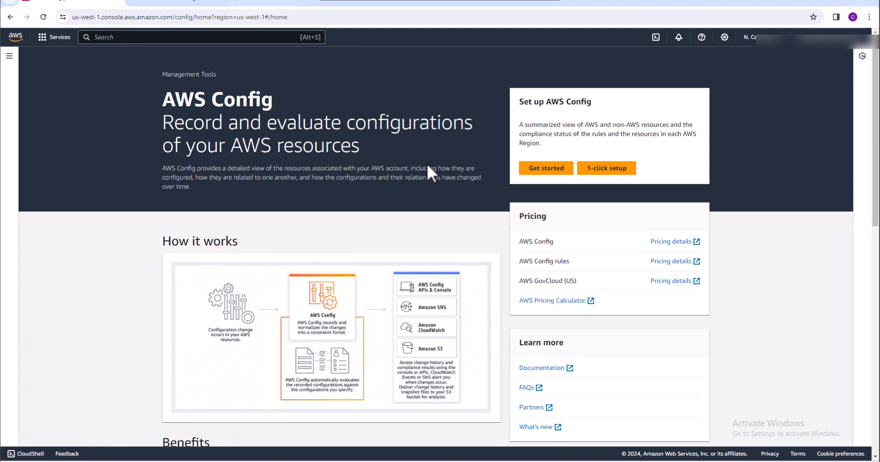
Start the AWS Config setup and record only the AWS S3 Bucket resource type with Continuous frequency
left_click(540, 167)
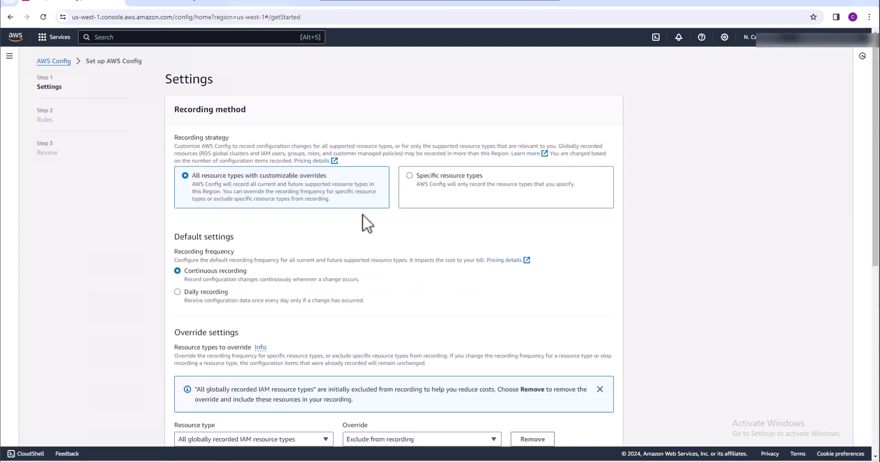
left_click(410, 175)
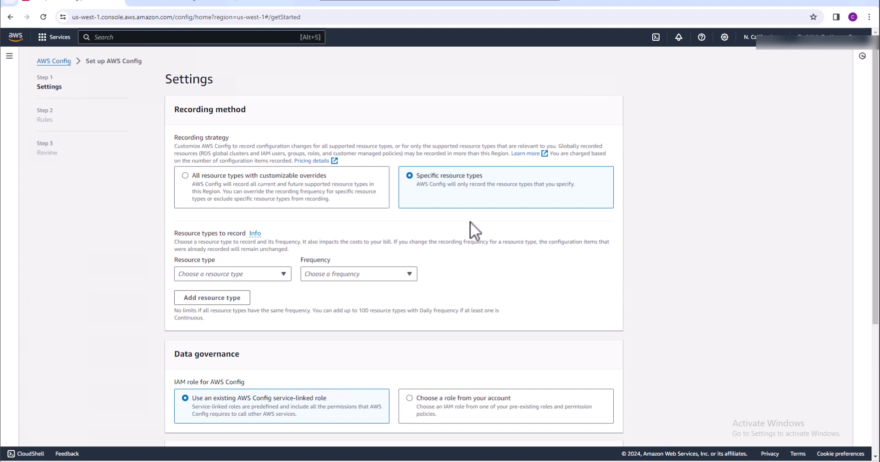
left_click(284, 274)
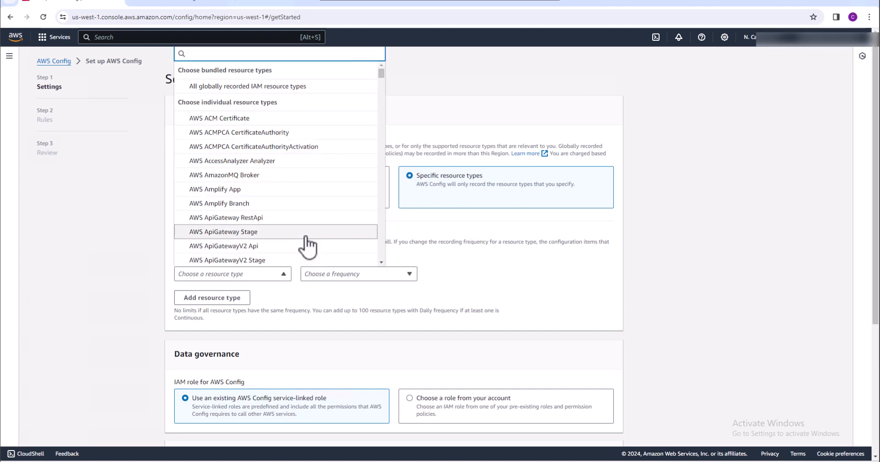
type("s3")
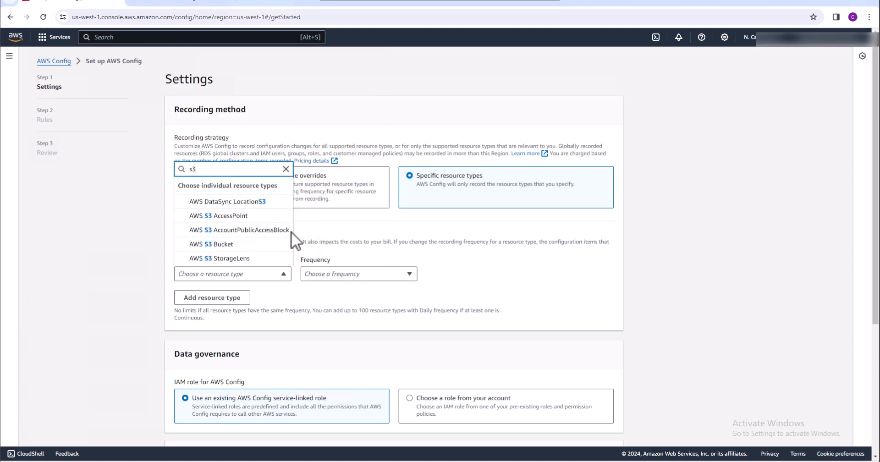
left_click(257, 244)
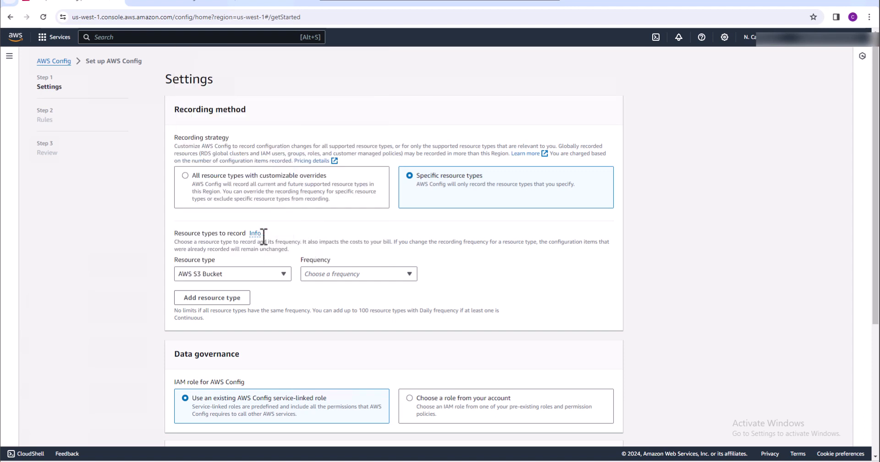
left_click(413, 277)
left_click(387, 289)
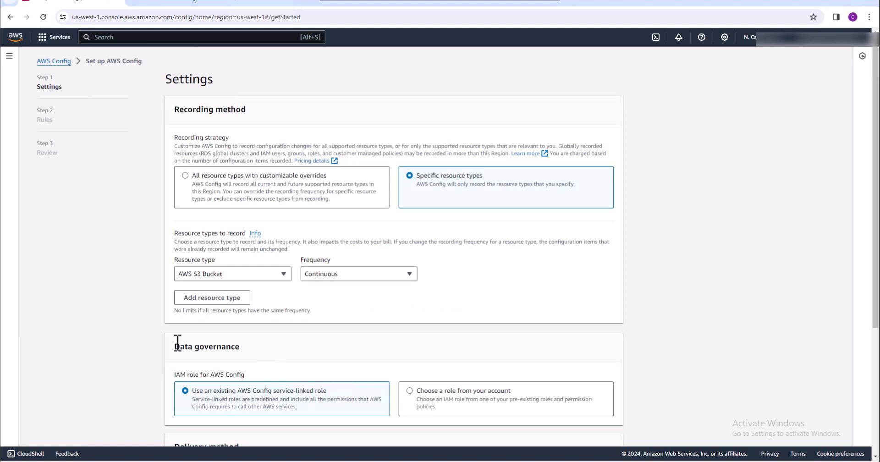
Set delivery to a newly created S3 bucket named s3-config-monitor-test and proceed to the rules stage
scroll(130, 333, "down", 3)
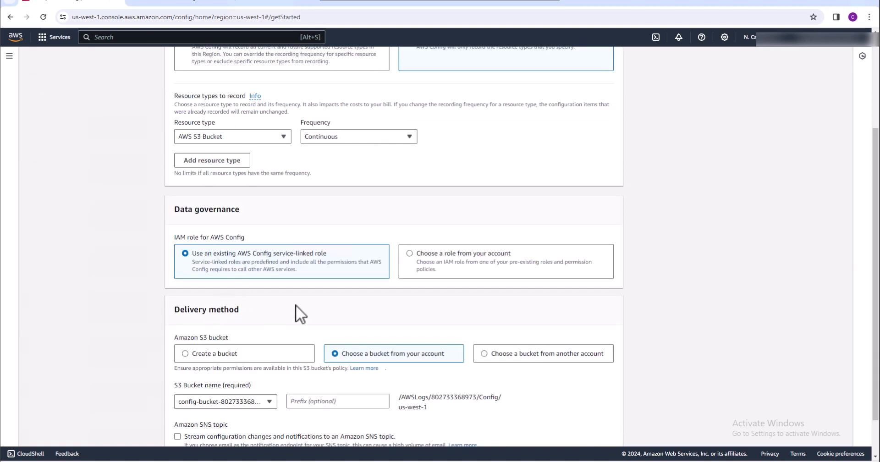
scroll(128, 322, "down", 1)
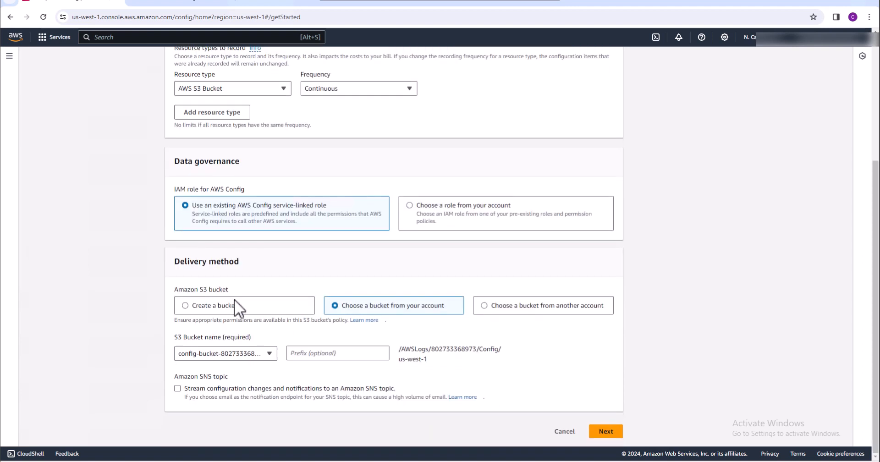
left_click(185, 306)
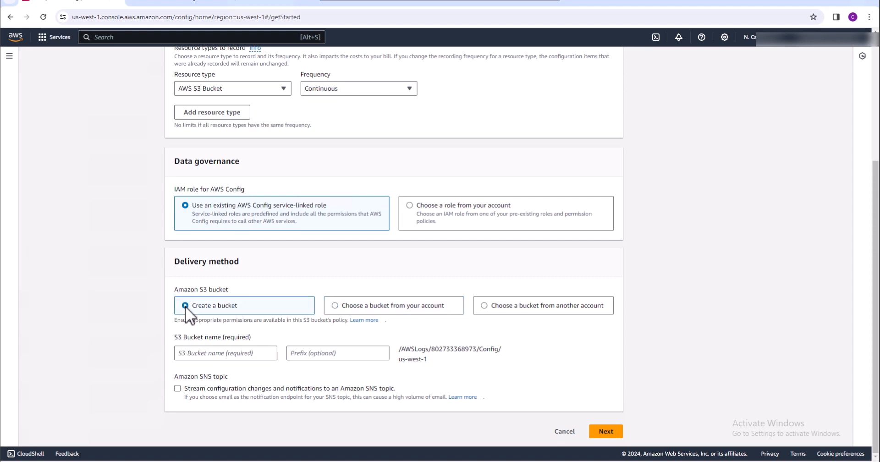
left_click(184, 355)
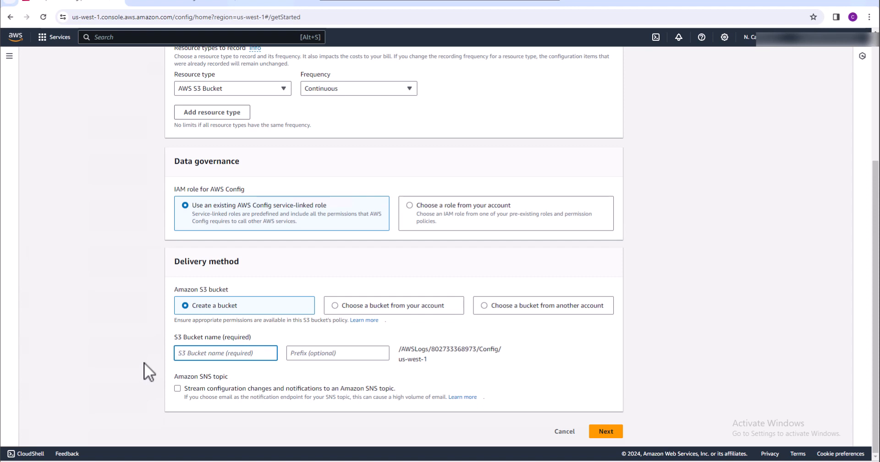
type("s3-config-monitor-test")
left_click(605, 431)
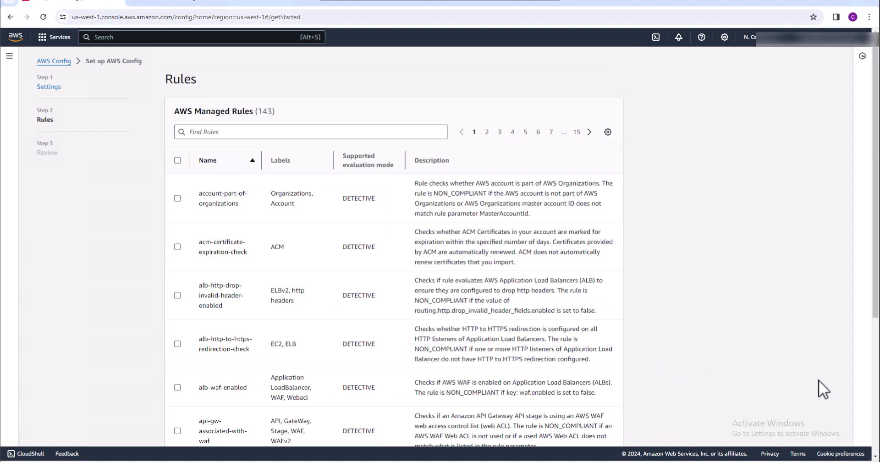
Skip the managed rules selection and confirm the AWS Config setup
left_click(869, 385)
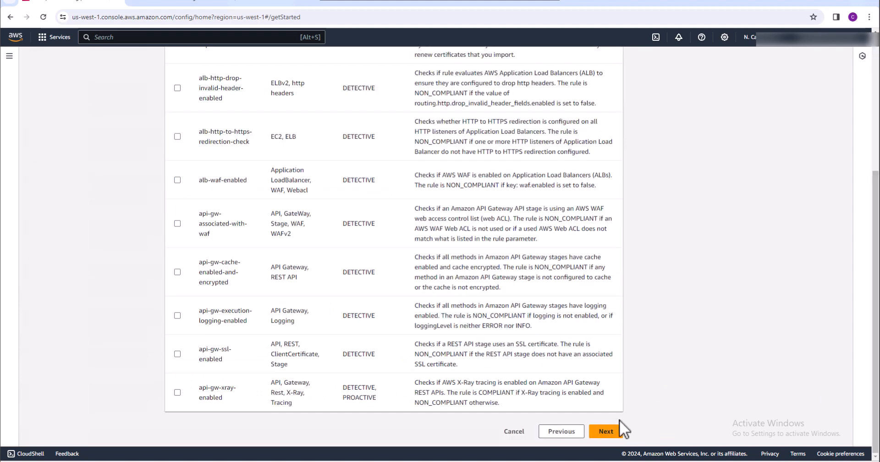
left_click(612, 433)
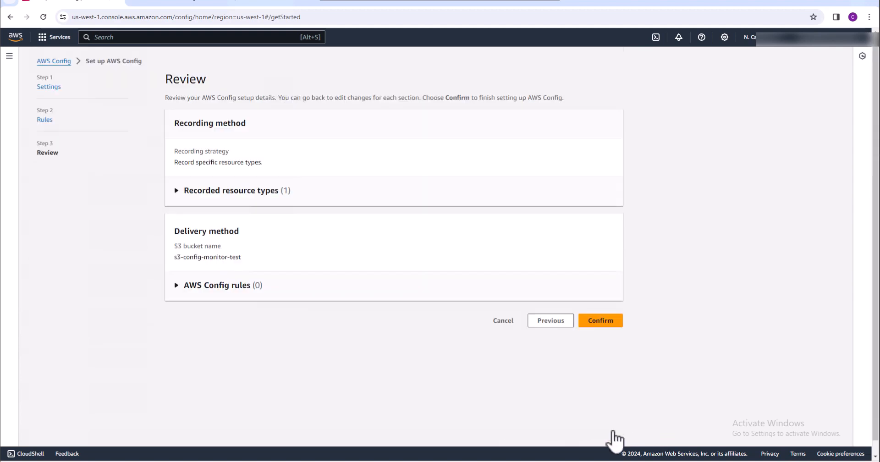
left_click(606, 326)
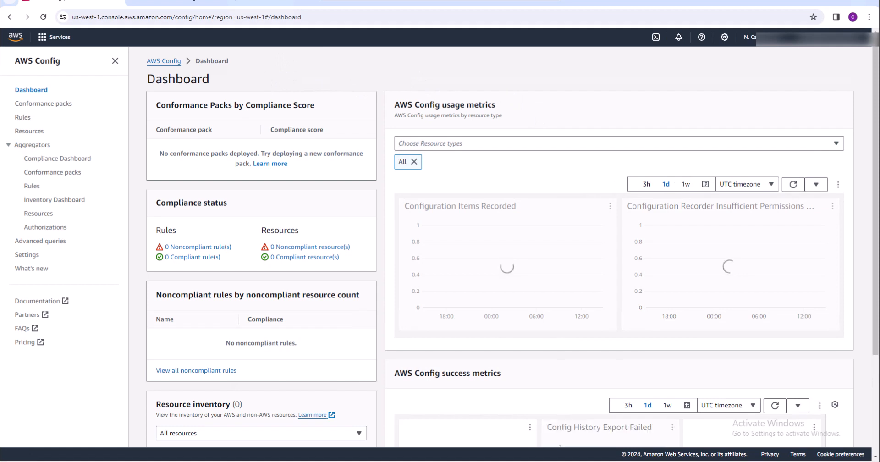
Begin adding a Config rule based on the AWS managed rule s3-bucket-level-public-access-prohibited and proceed to its configuration
left_click(26, 118)
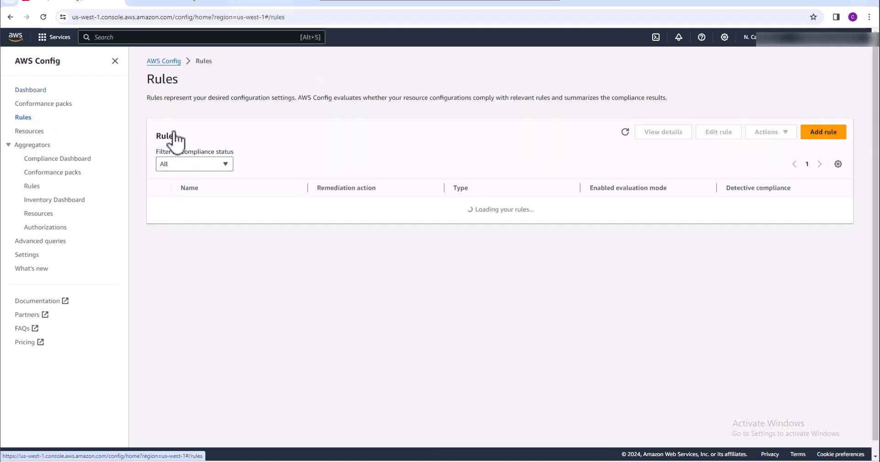
left_click(494, 227)
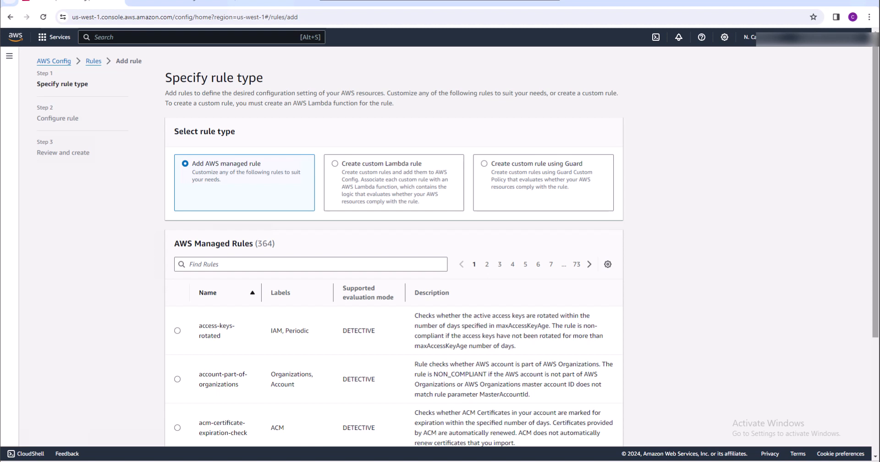
right_click(282, 264)
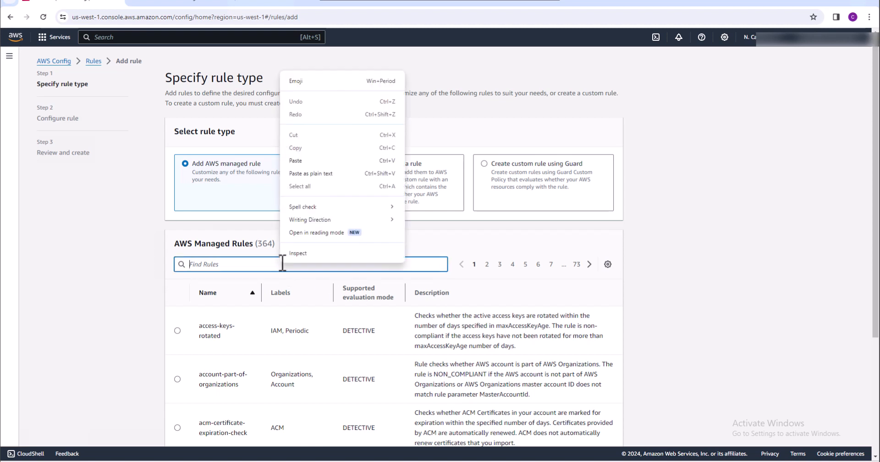
left_click(298, 161)
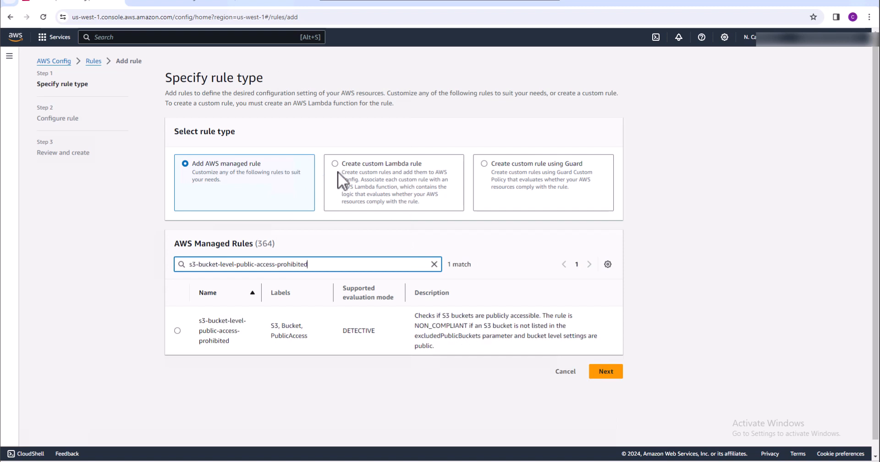
left_click(177, 330)
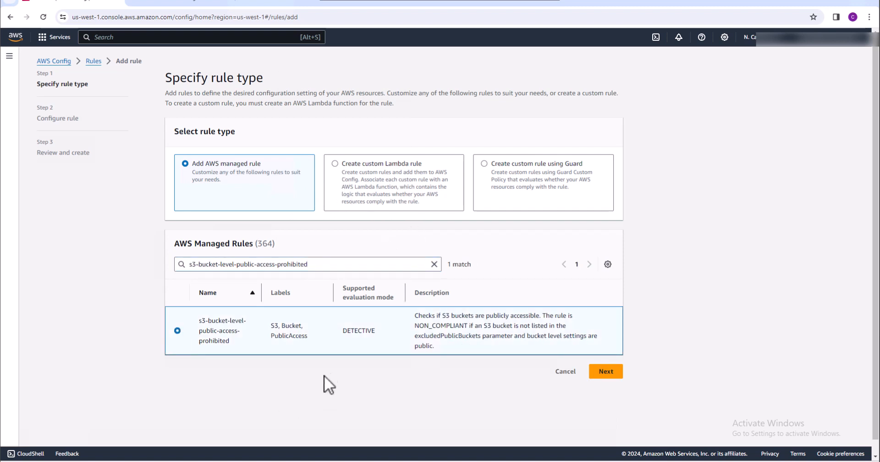
left_click(609, 372)
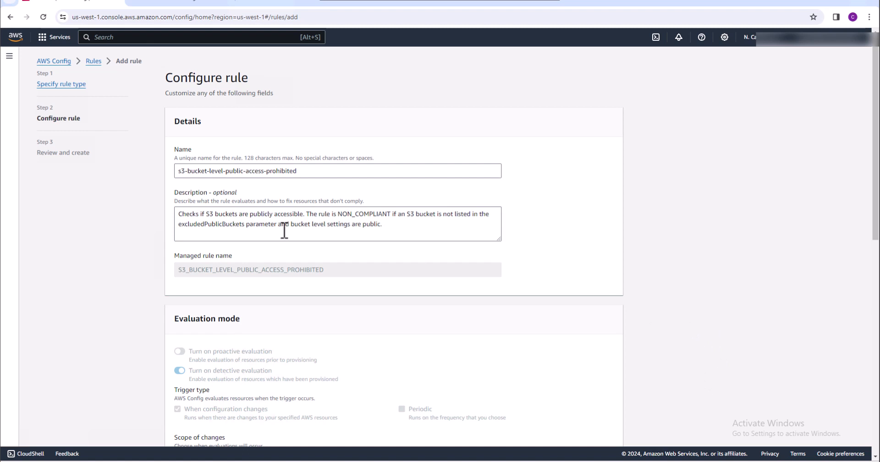
Shorten the rule's name to s3-public-access-prohibited
left_click(187, 170)
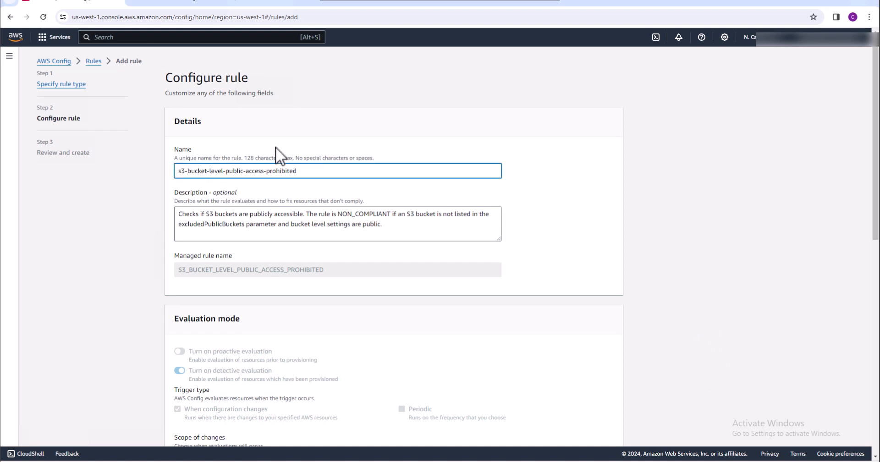
key("Delete")
key("Delete")
key("Delete")
key("Delete")
key("Delete")
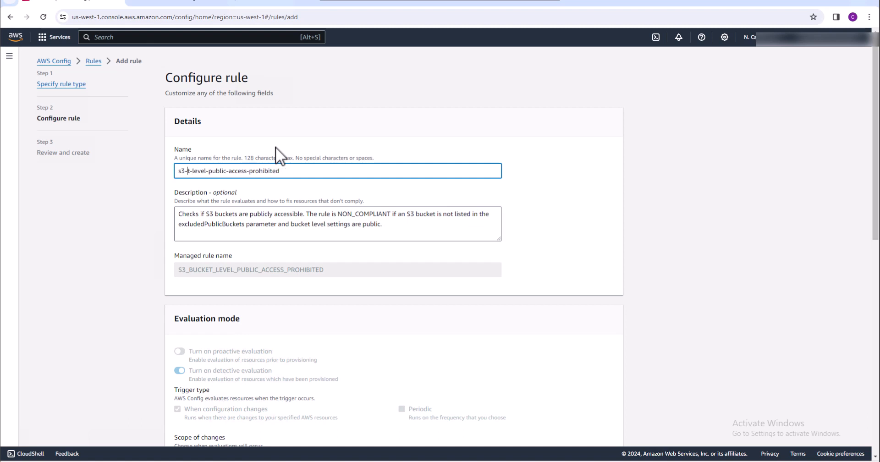
key("Delete")
key("Delete")
key("Delete")
key("Delete")
key("Delete")
key("Delete")
key("Delete")
key("Delete")
key("Delete")
Keep the default evaluation mode, S3 bucket scope and parameters, and save the new rule
scroll(602, 357, "down", 2)
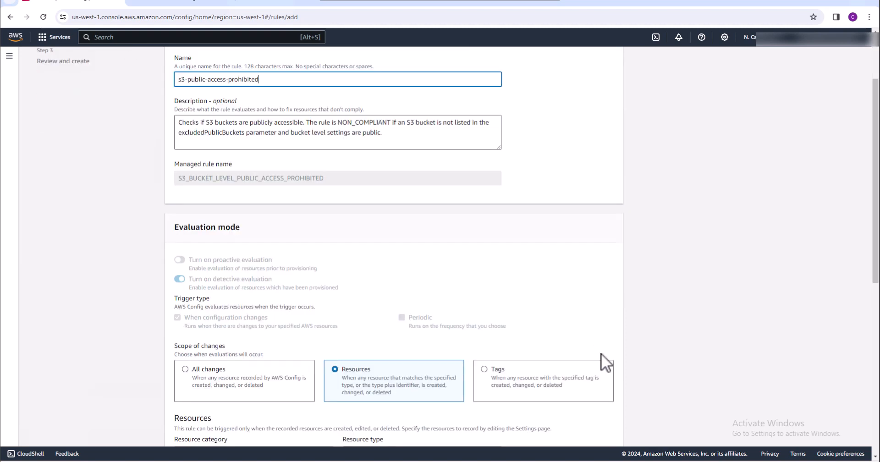
scroll(600, 353, "down", 3)
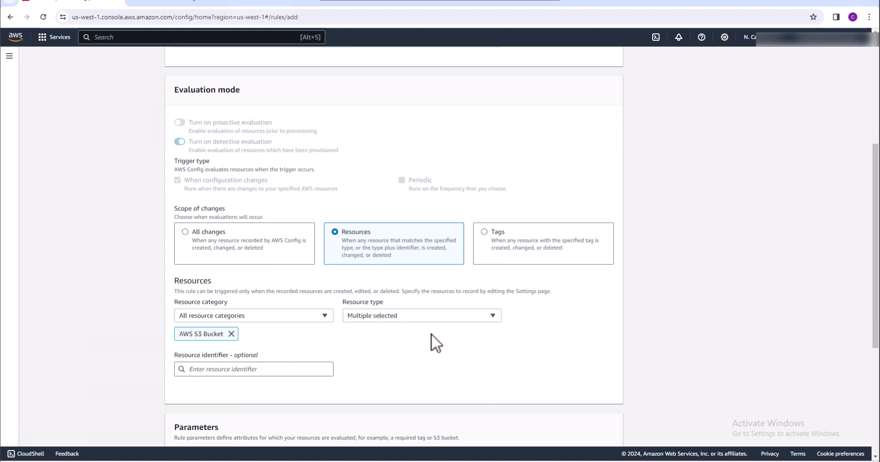
scroll(537, 350, "down", 5)
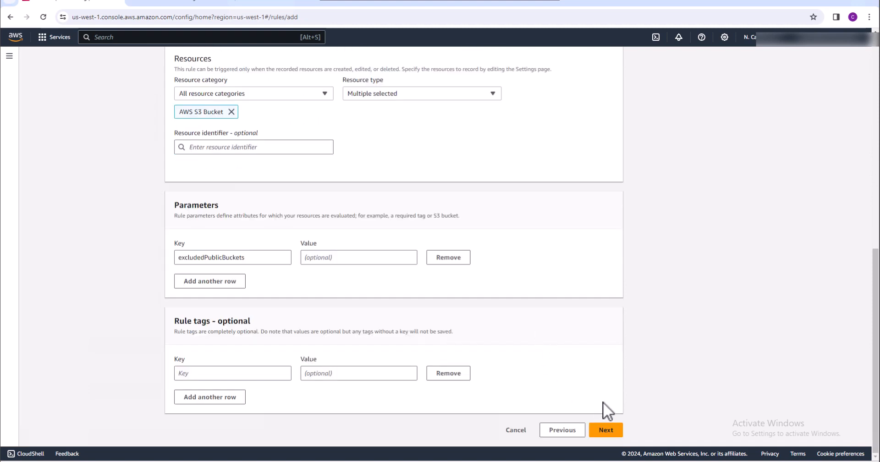
left_click(607, 431)
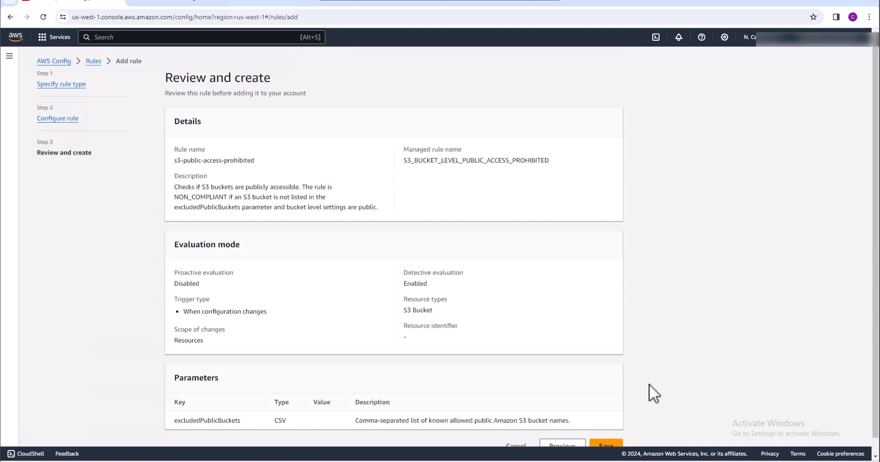
scroll(648, 384, "down", 1)
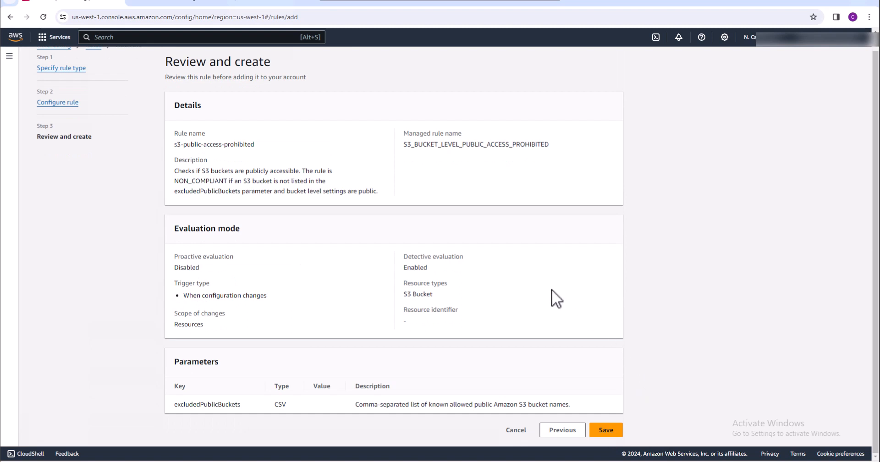
left_click(608, 433)
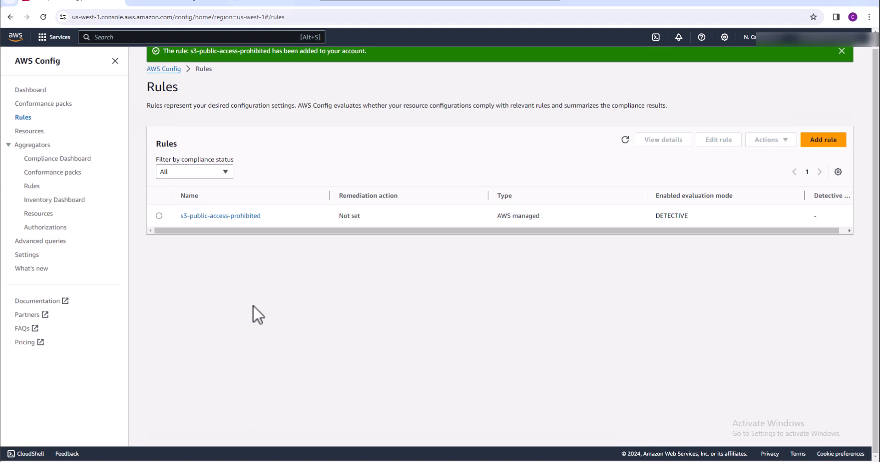
Search the services for sns and open Simple Notification Service in a separate browser tab
left_click(139, 37)
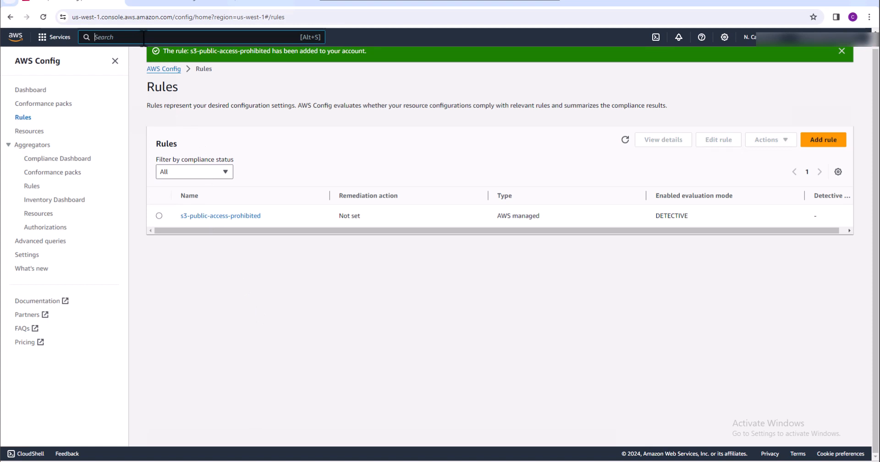
type("sns")
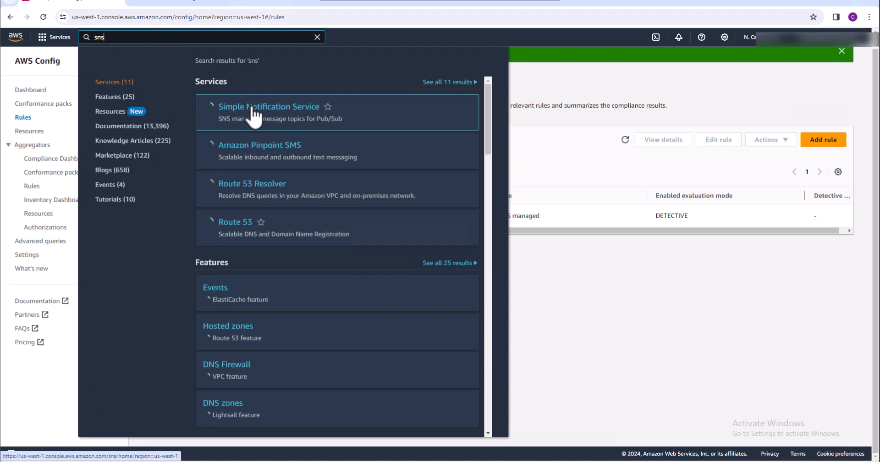
right_click(251, 107)
left_click(263, 115)
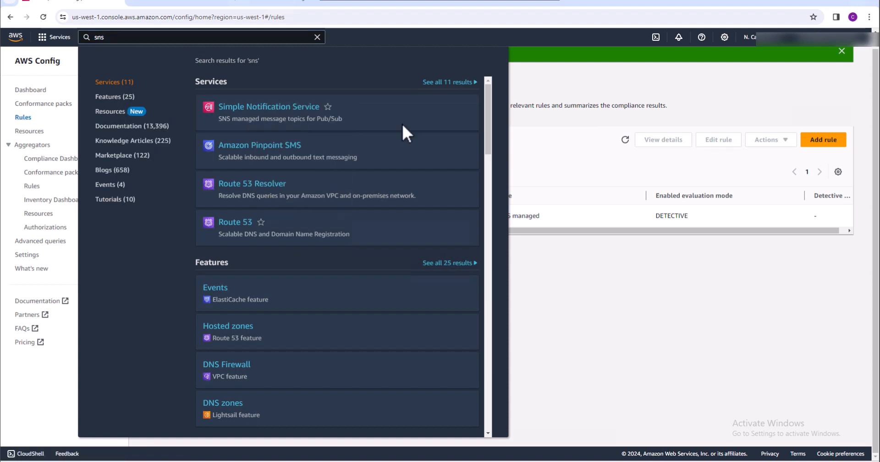
left_click(585, 94)
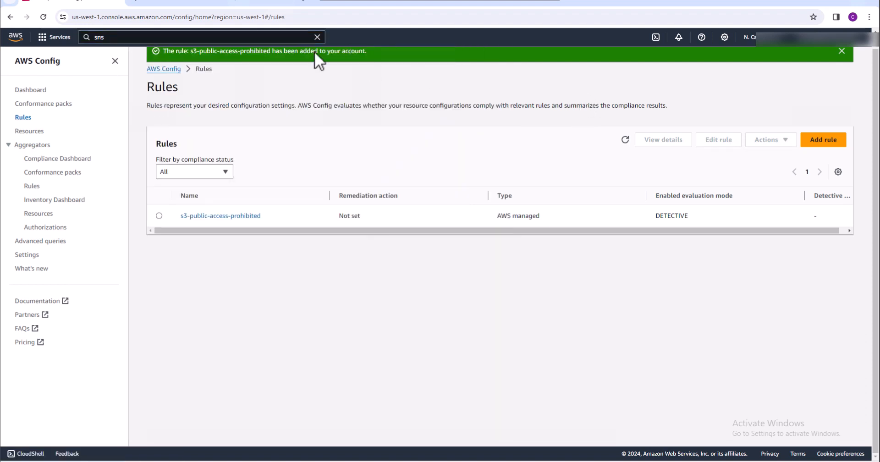
left_click(175, 4)
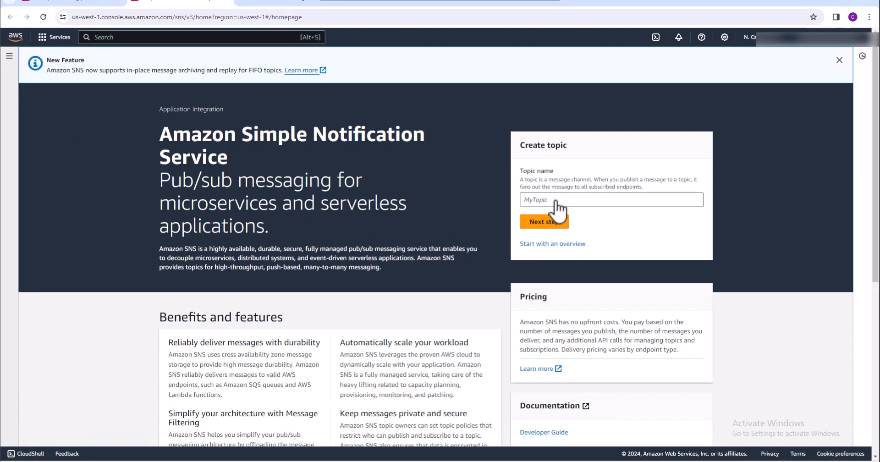
Go to the Amazon SNS topics list and open the form for creating a new topic
left_click(9, 57)
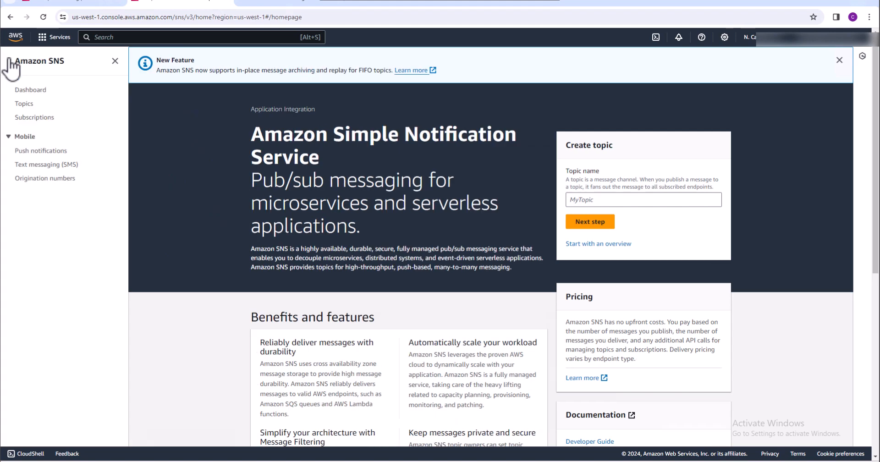
left_click(24, 103)
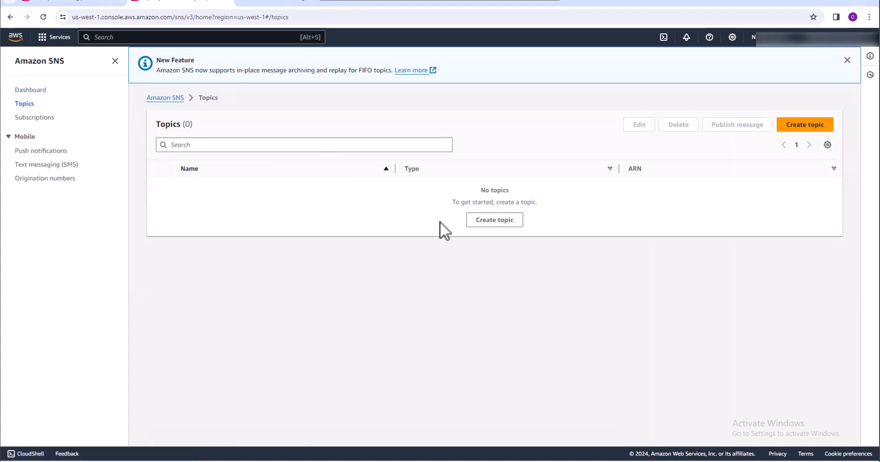
left_click(490, 220)
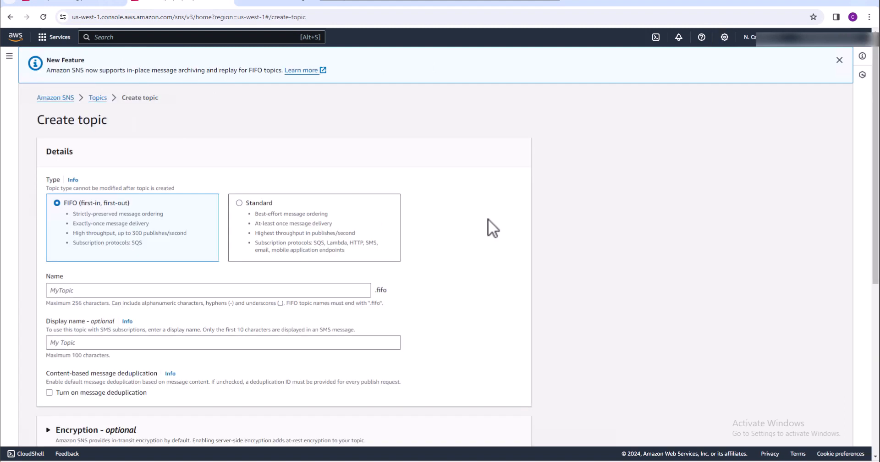
Choose the Standard topic type and name the new topic S3_Topic
left_click(240, 202)
left_click(196, 290)
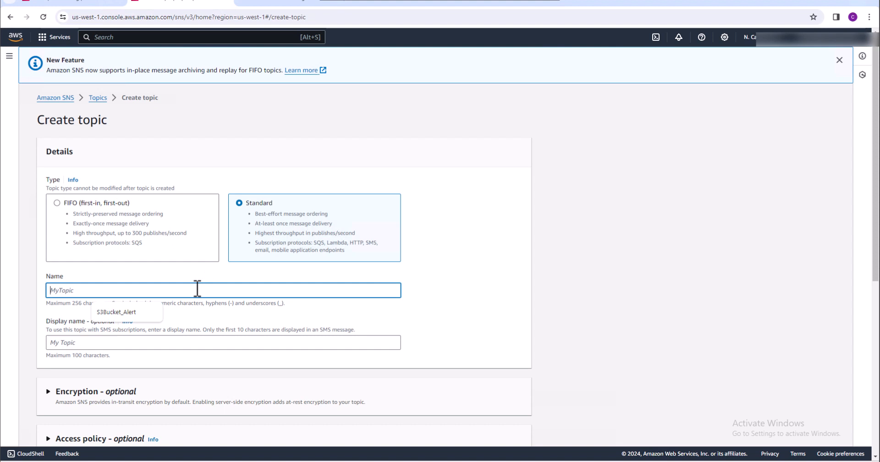
type("S")
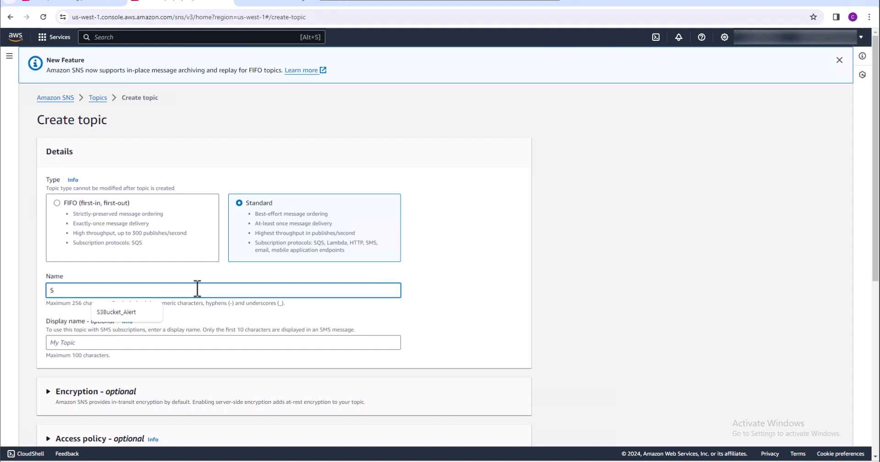
type("3_")
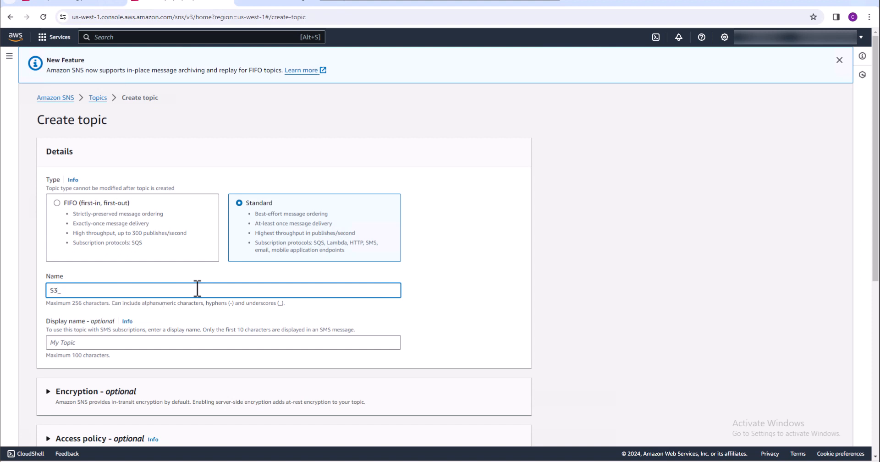
type("Topic")
Reuse the name S3_Topic as the display name and create the topic with the optional settings left at their defaults
left_click_drag(111, 295, 43, 290)
key("ctrl+c")
left_click(85, 342)
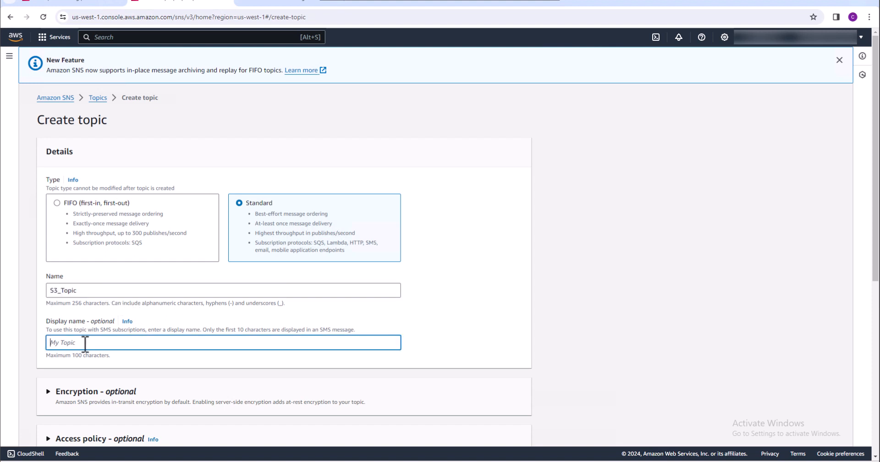
key("ctrl+v")
scroll(256, 377, "down", 5)
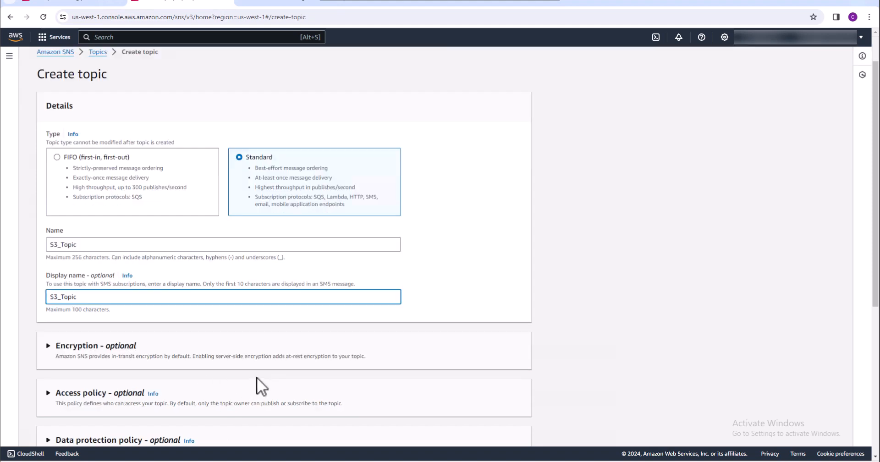
scroll(257, 377, "down", 2)
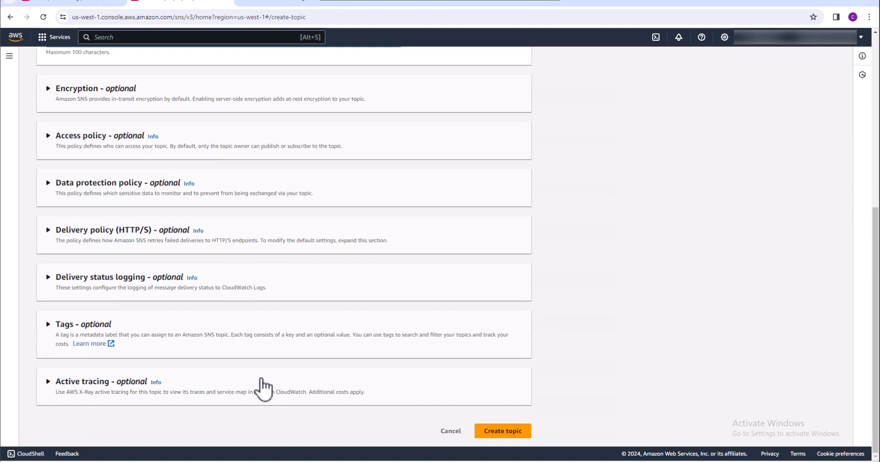
left_click(496, 433)
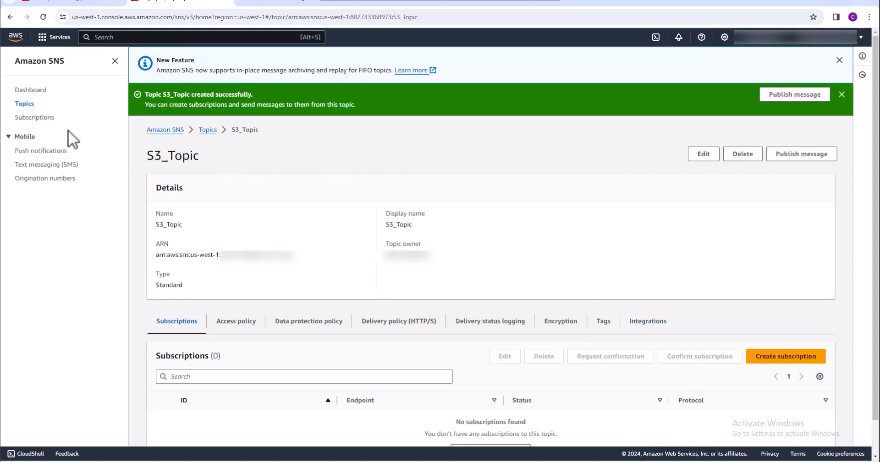
Start a new subscription for the S3_Topic ARN and select Email as its protocol
left_click(37, 118)
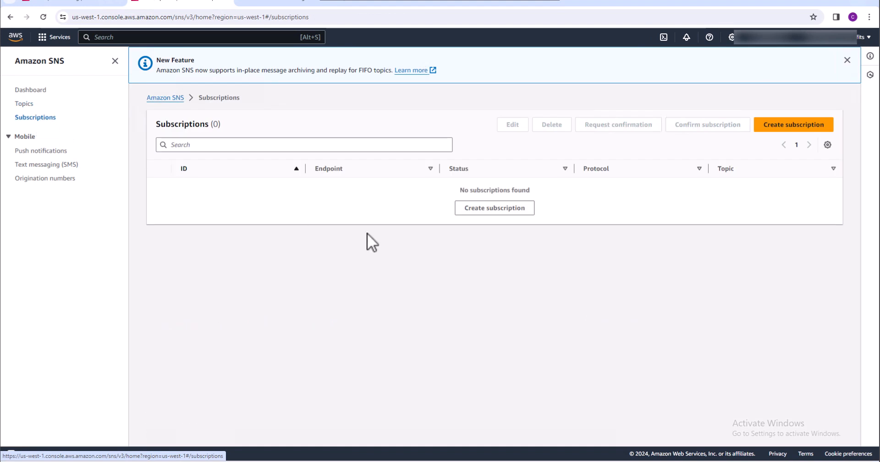
left_click(491, 209)
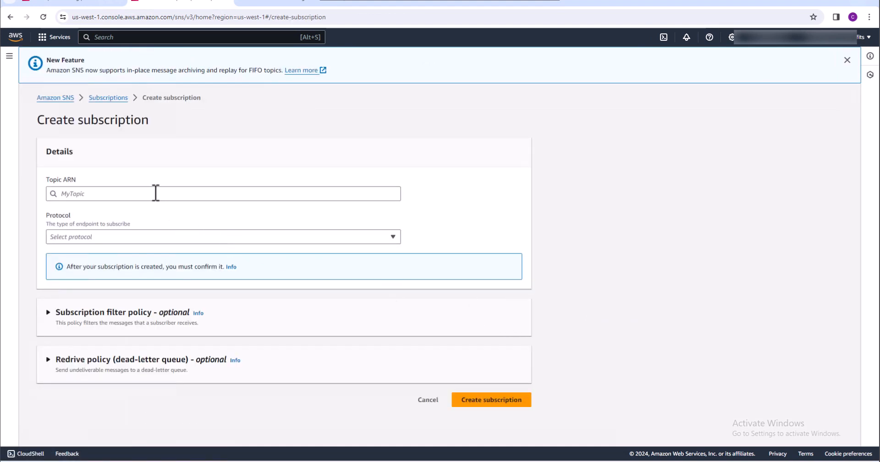
left_click(112, 193)
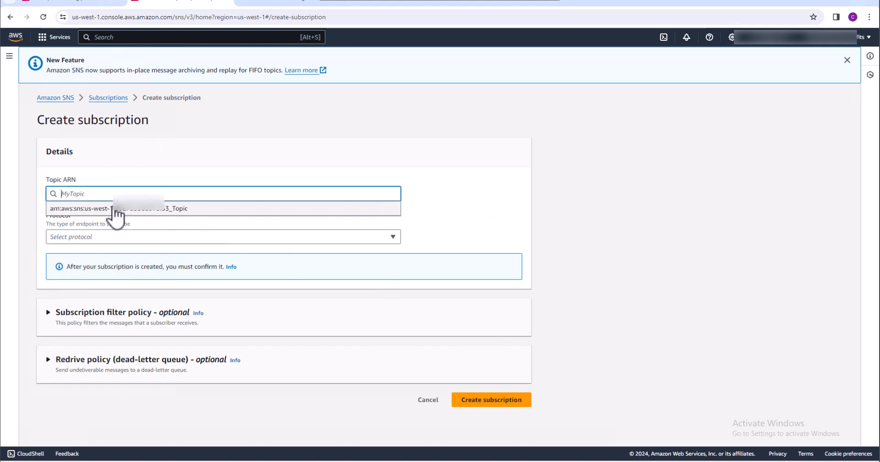
left_click(115, 209)
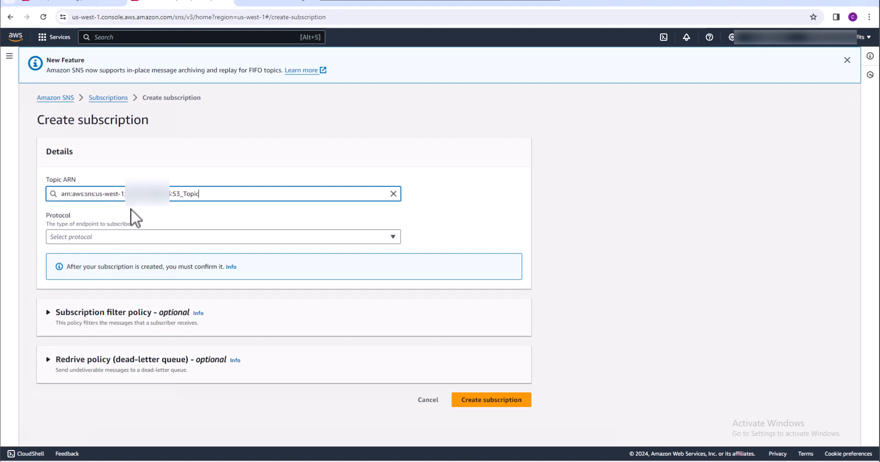
left_click(146, 238)
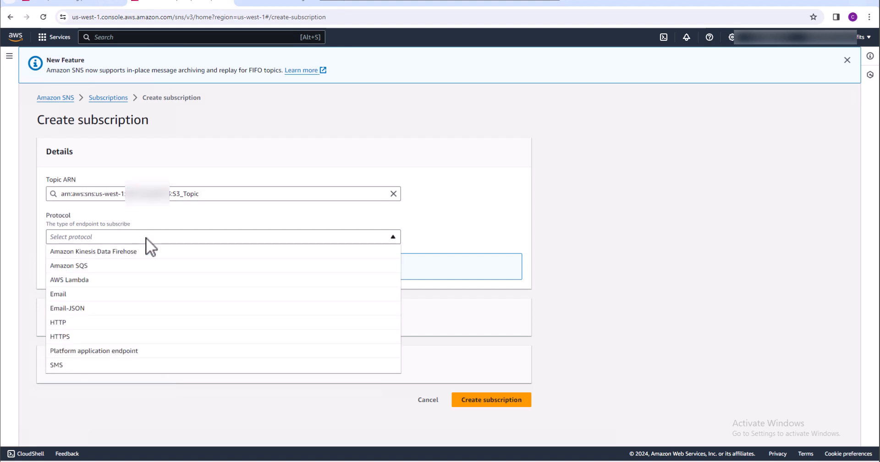
left_click(116, 294)
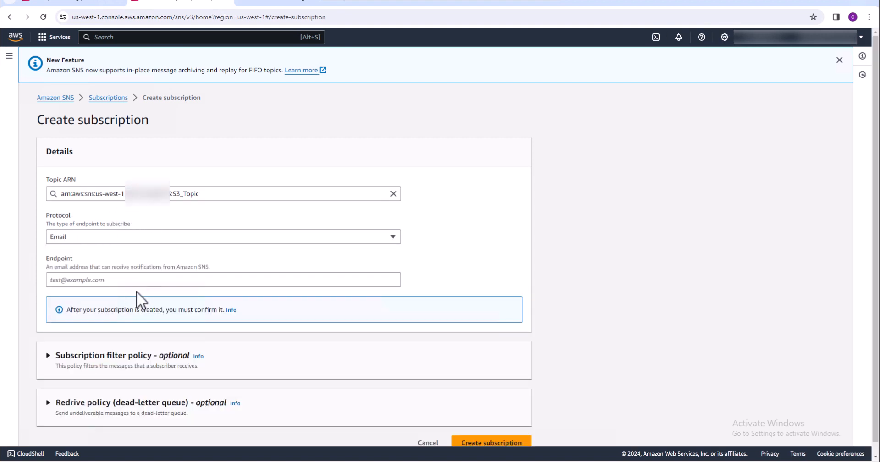
Enter the recipient's email address as the endpoint and create the subscription
left_click(137, 280)
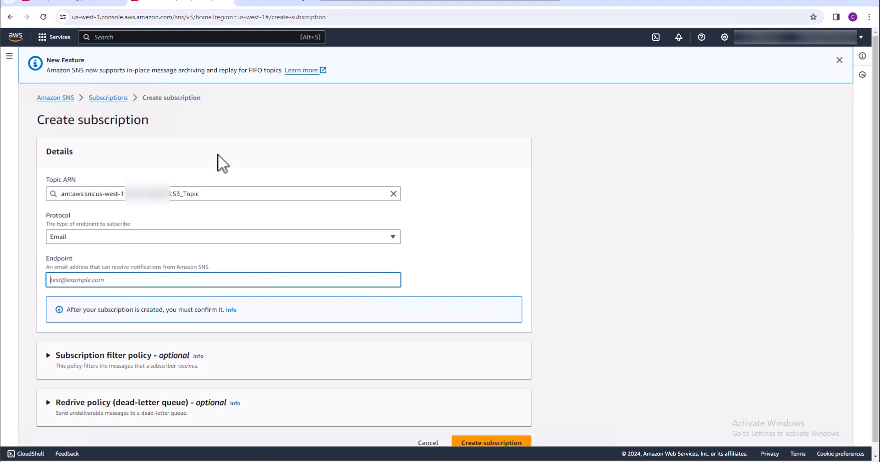
key("ctrl+v")
type("????")
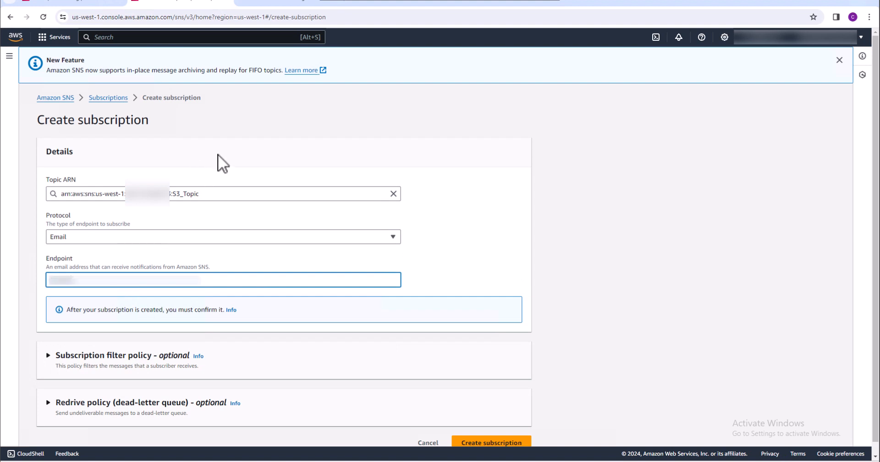
type("?????????????")
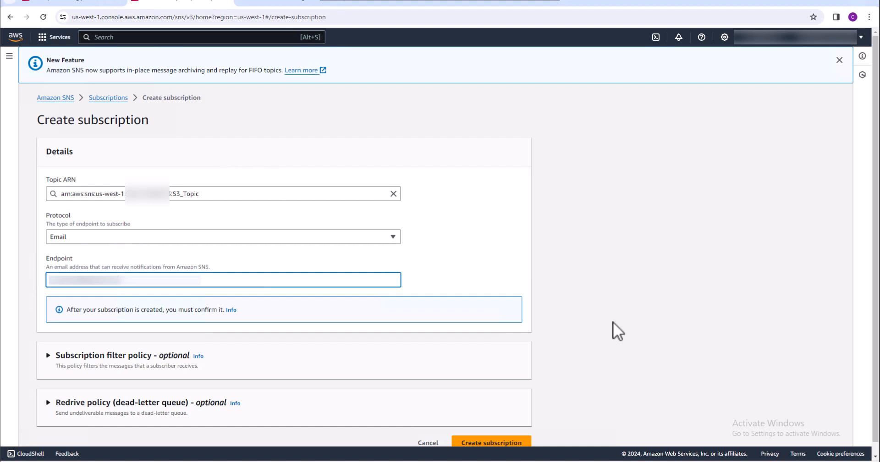
scroll(619, 329, "down", 1)
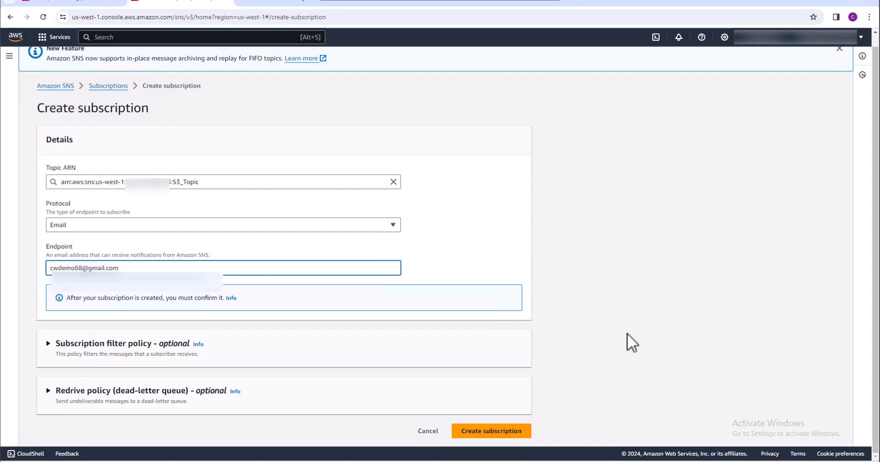
left_click(510, 433)
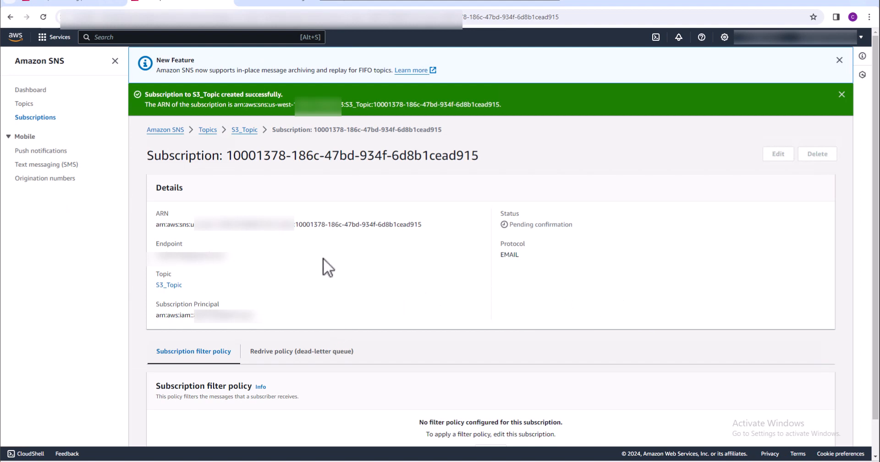
Switch to Gmail, refresh the inbox and confirm the subscription from the AWS Notification email sent by S3_Topic
left_click(252, 3)
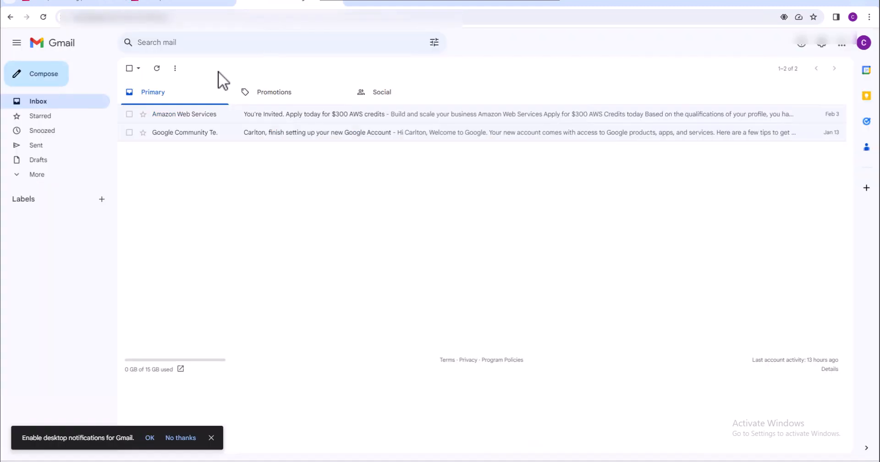
left_click(156, 69)
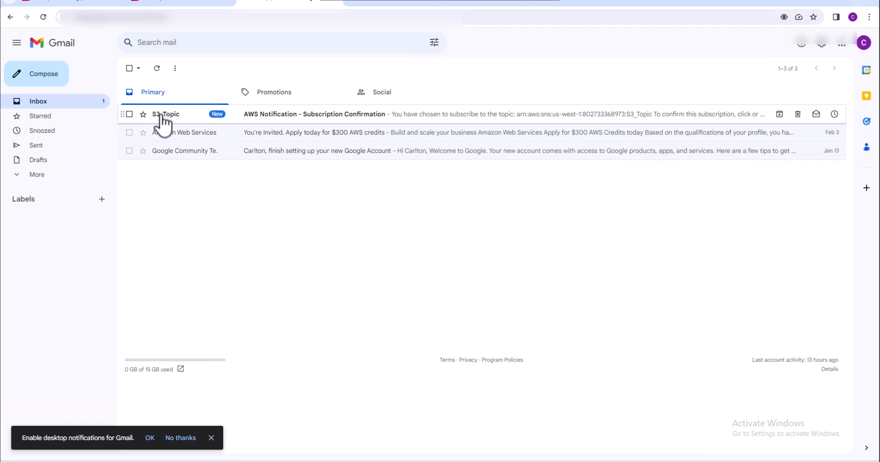
left_click(161, 116)
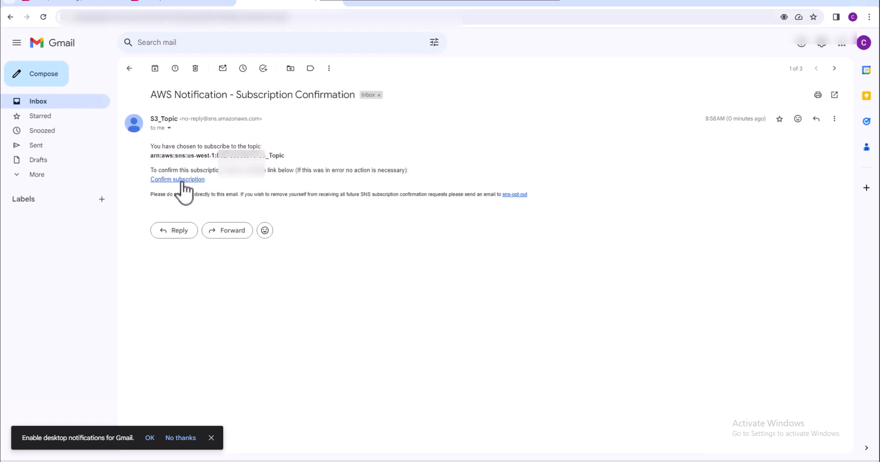
left_click(180, 179)
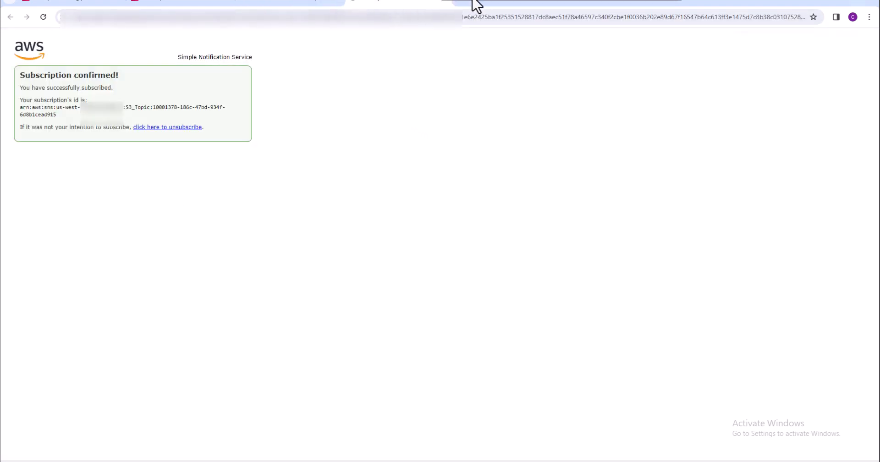
Delete the AWS subscription confirmation email in Gmail and return to the Amazon SNS console
left_click(315, 3)
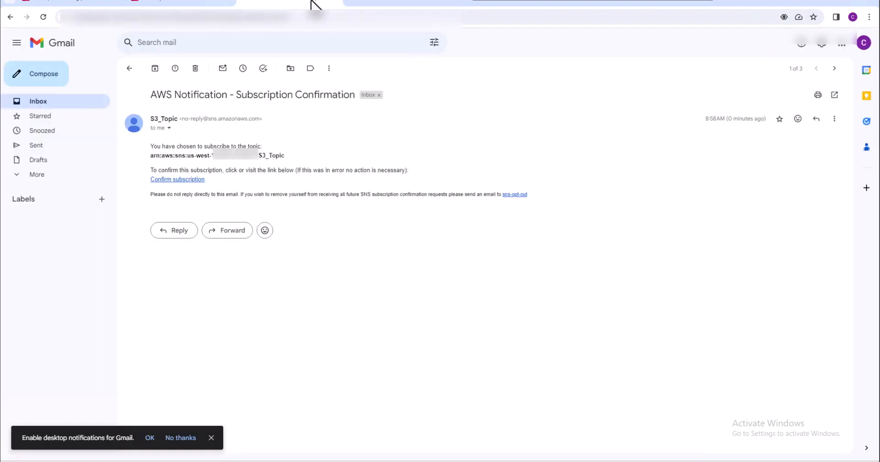
left_click(195, 68)
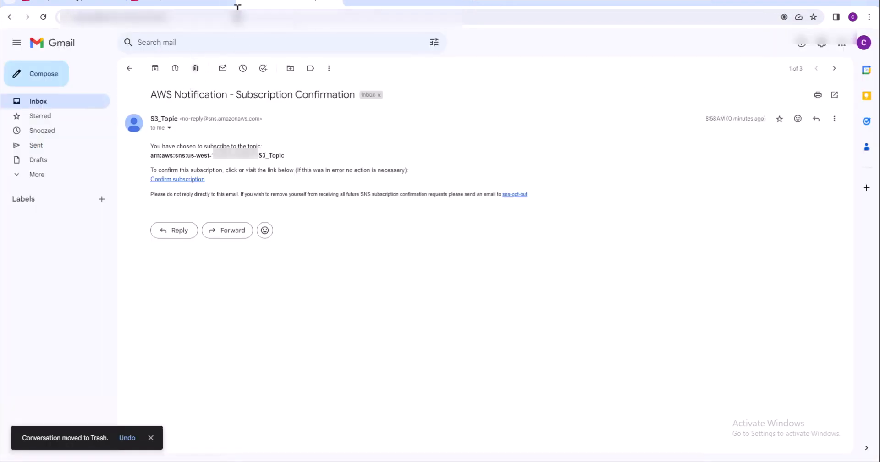
left_click(190, 2)
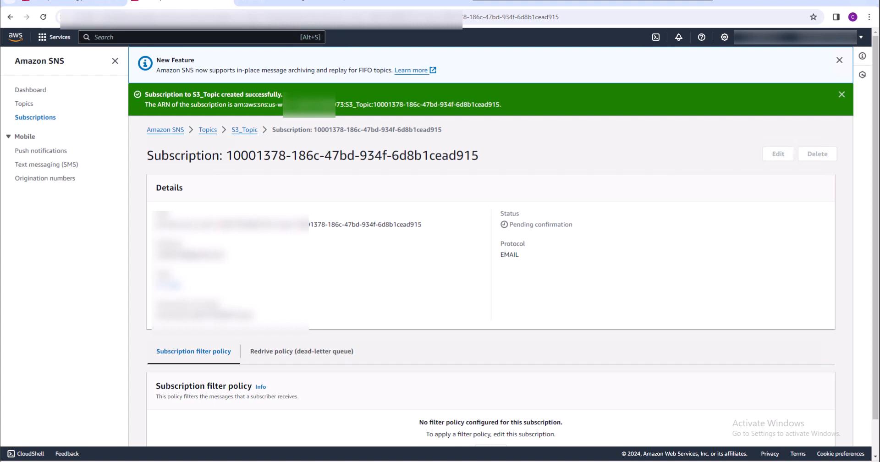
Search the services for iam and open the IAM console in a separate browser tab
left_click(181, 39)
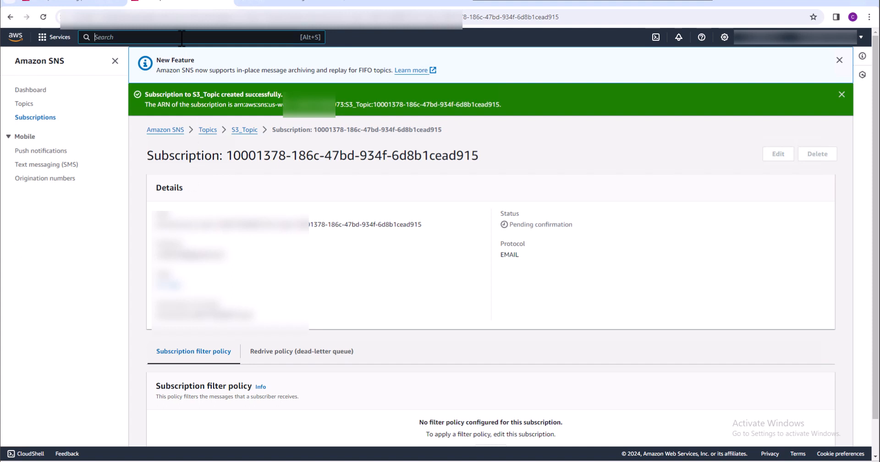
type("iam")
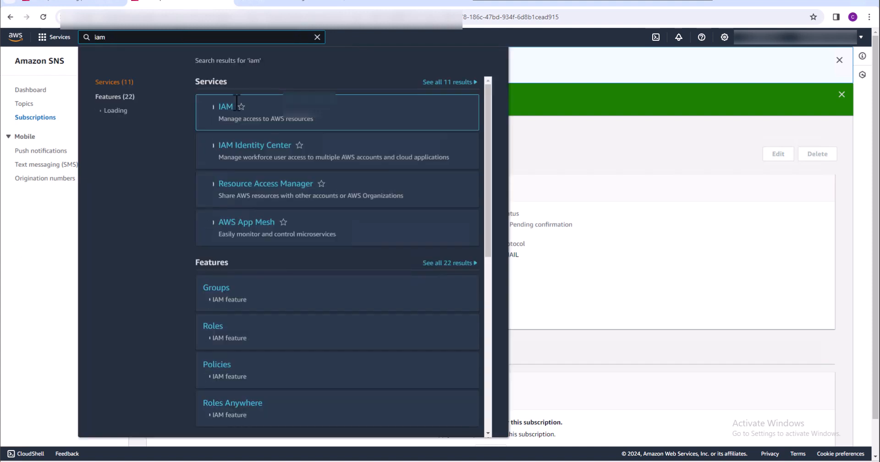
right_click(232, 106)
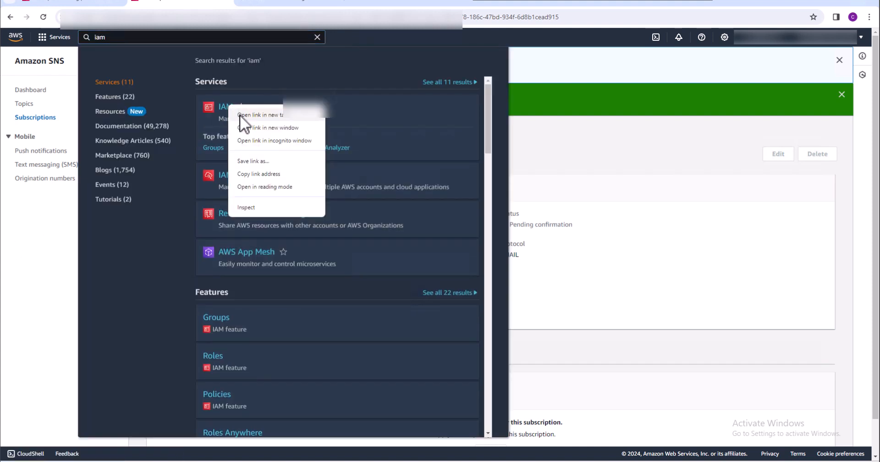
left_click(240, 114)
left_click(564, 135)
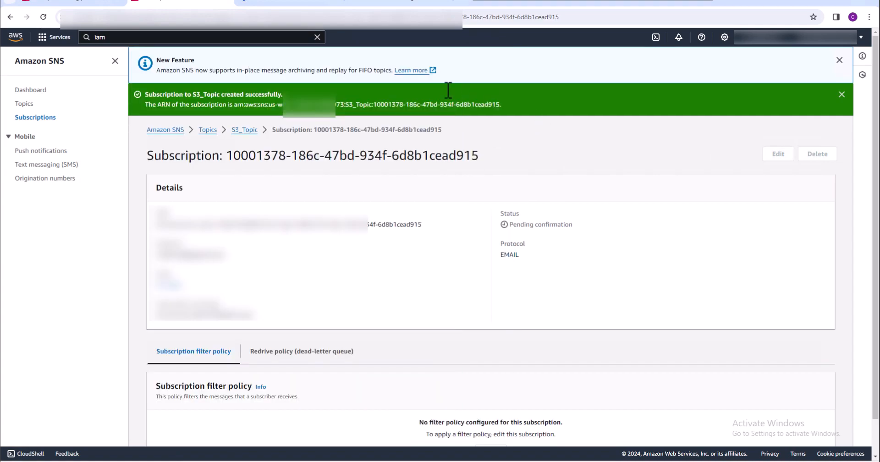
left_click(306, 4)
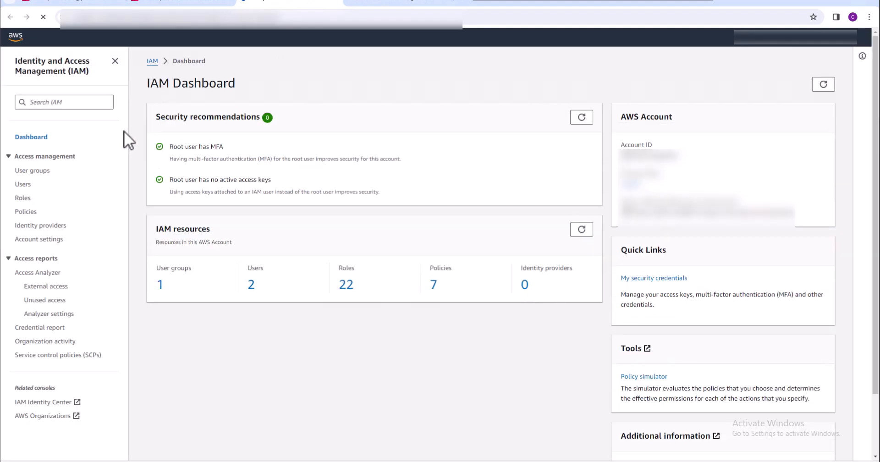
Start creating an IAM role for an AWS service with the Systems Manager use case and continue to its permissions
left_click(26, 205)
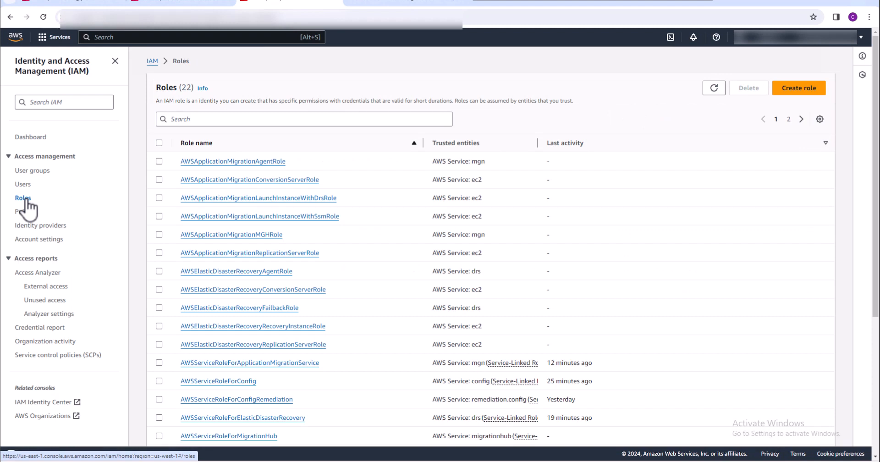
left_click(790, 91)
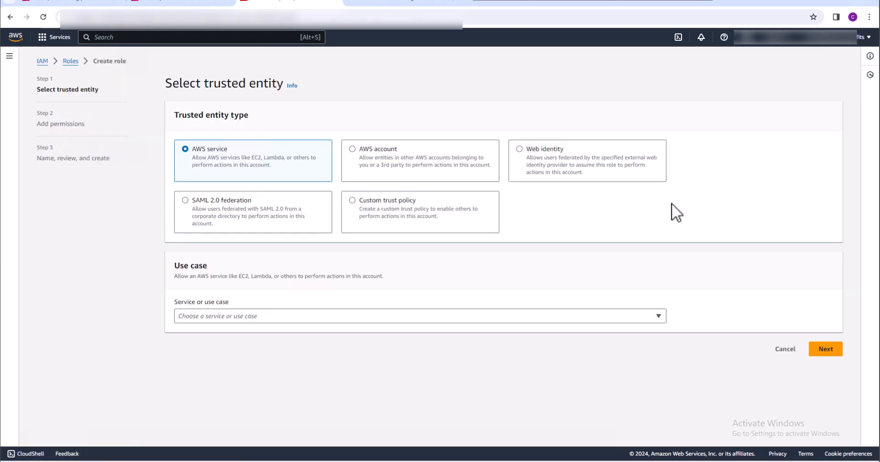
left_click(399, 315)
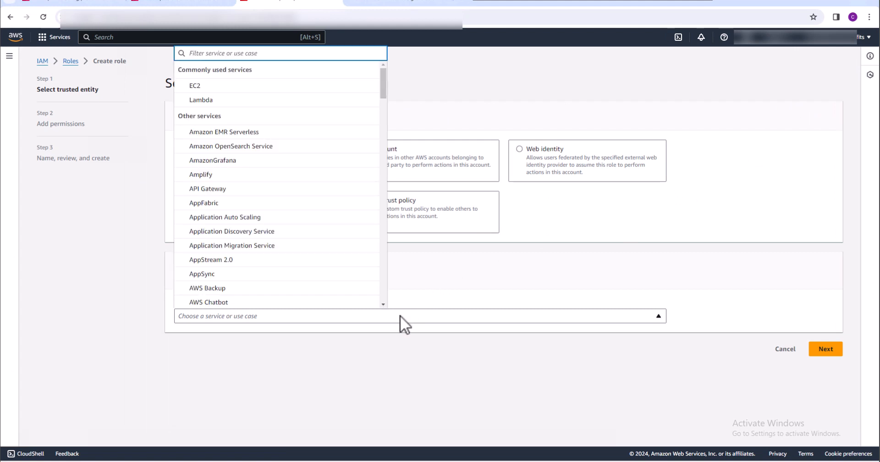
type("Systems")
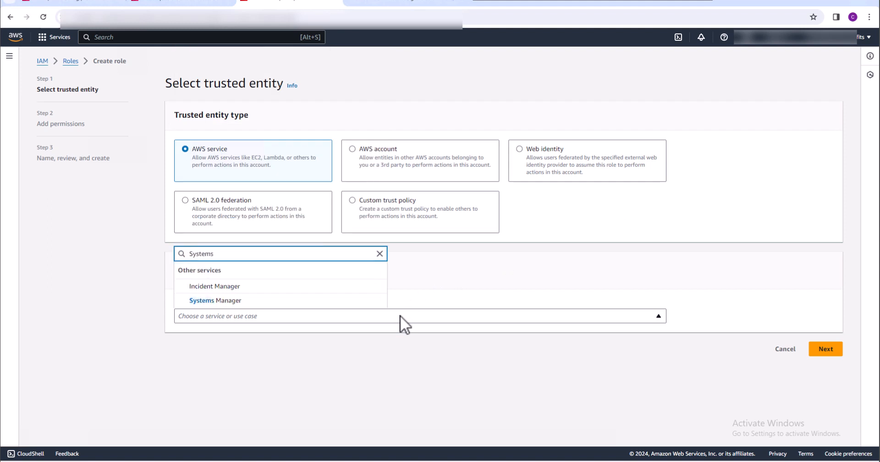
left_click(362, 302)
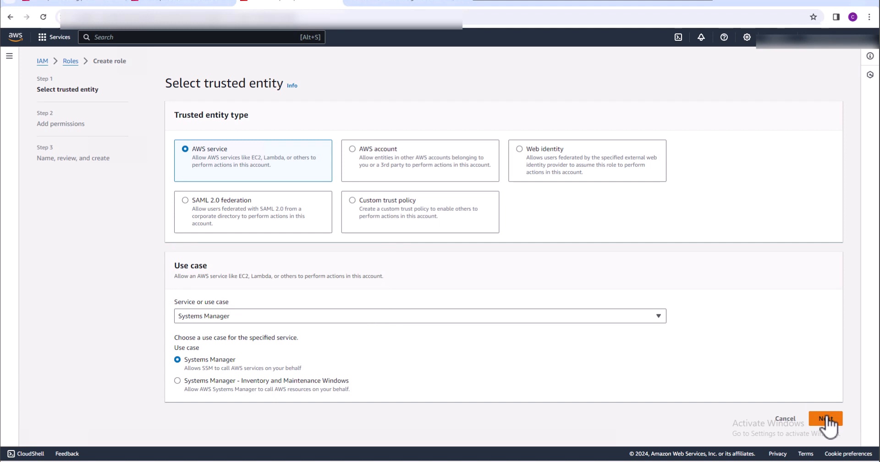
left_click(825, 417)
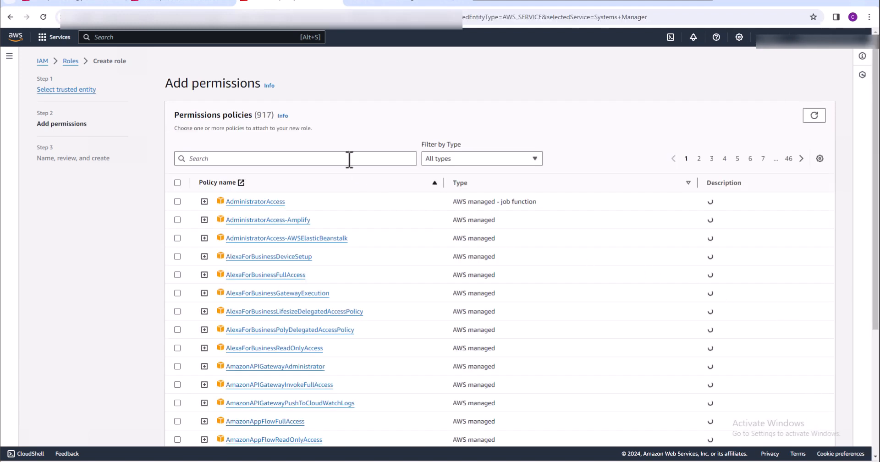
Filter the permissions policies by AmazonSSM, select AmazonSSMAutomationRole for the new role and continue to the review
left_click(348, 158)
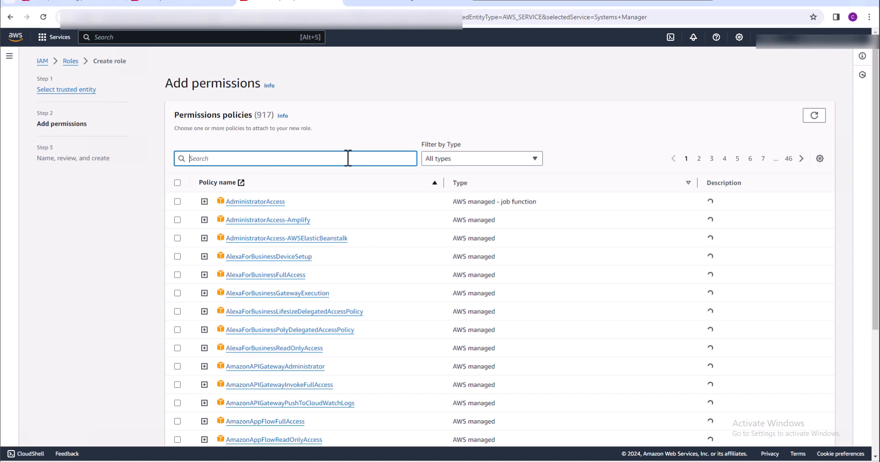
type("Amazon")
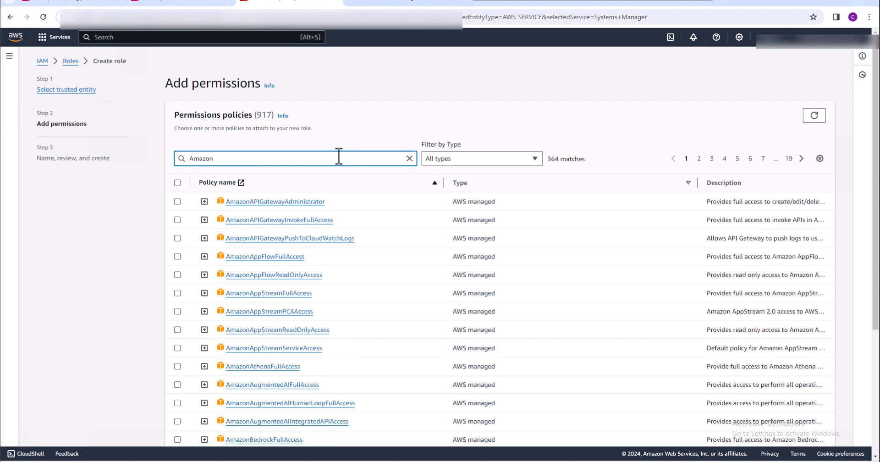
type("SSM")
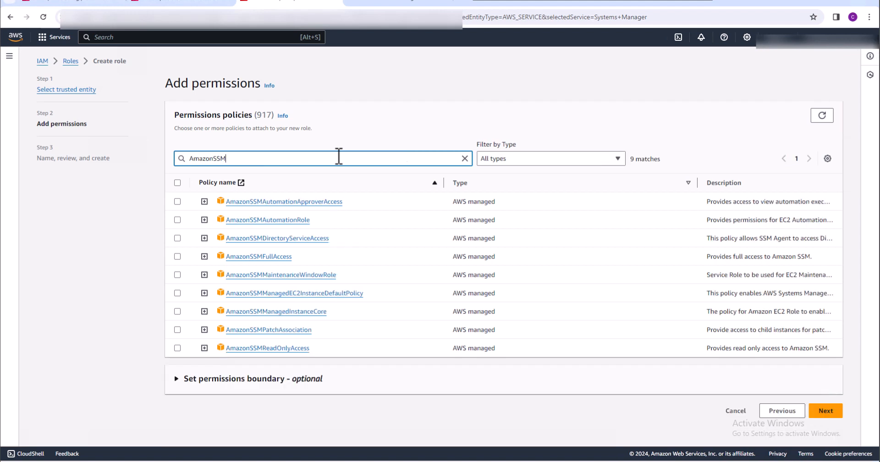
left_click(177, 220)
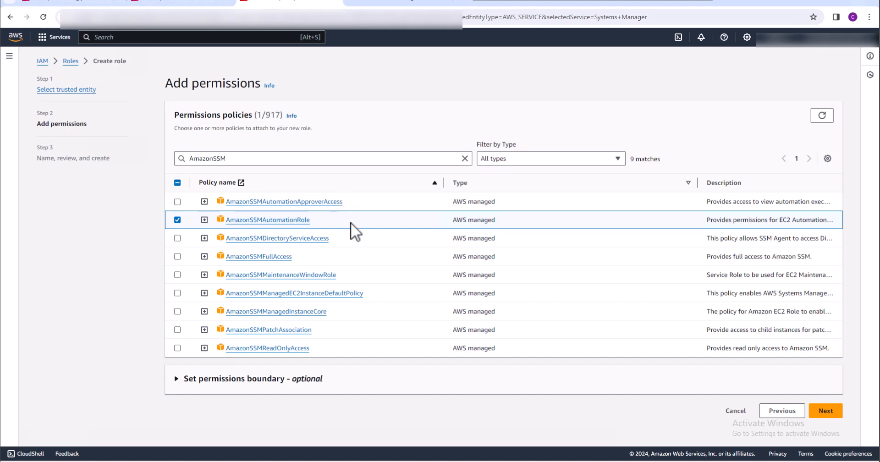
left_click(825, 410)
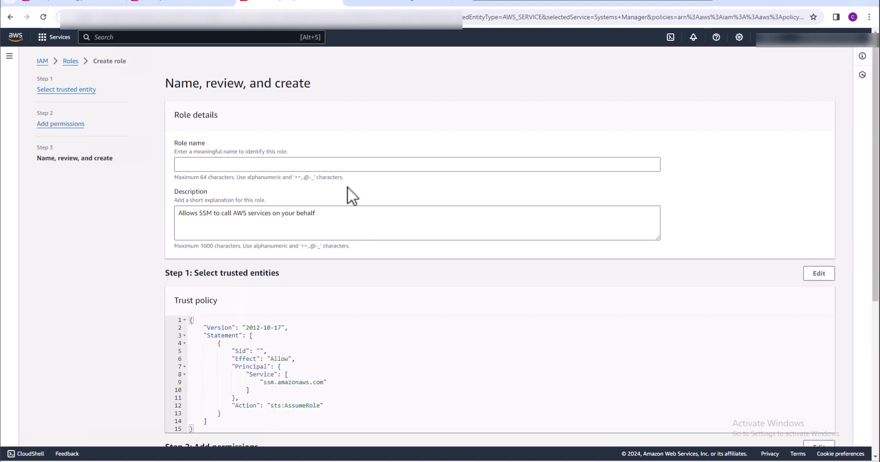
Name the role S3-IAM-Role and create it with the AmazonSSMAutomationRole policy
left_click(342, 166)
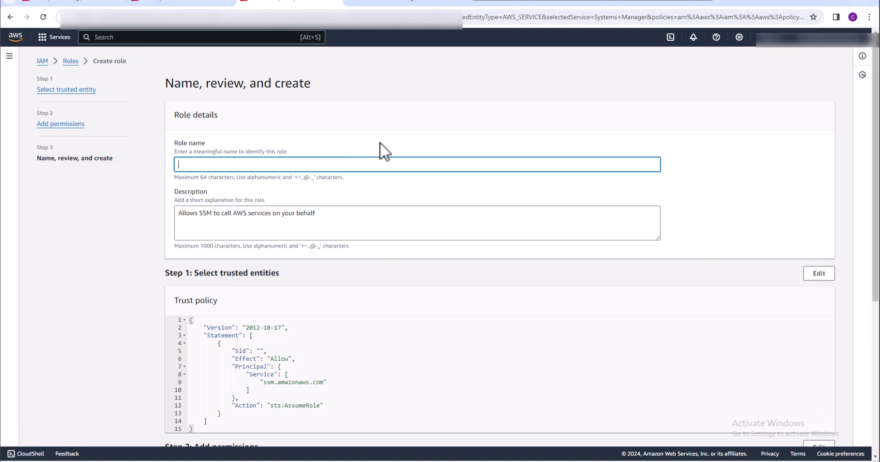
type("S3-IAM-Role")
scroll(638, 342, "down", 1)
scroll(638, 342, "down", 5)
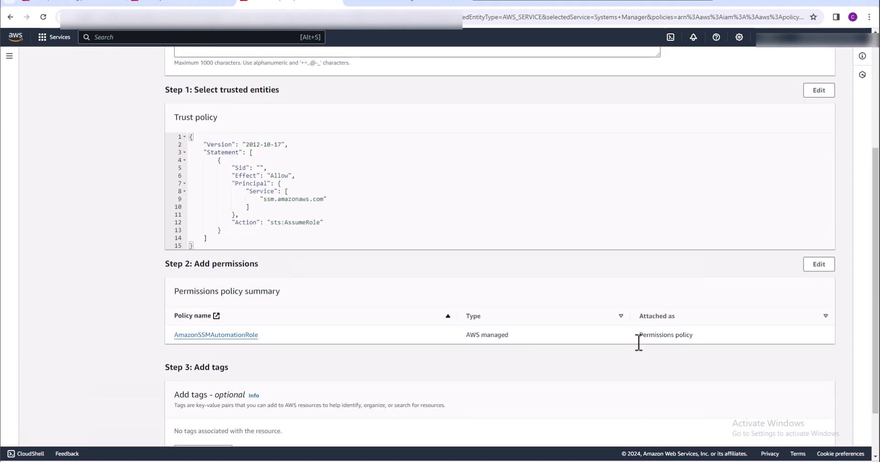
left_click(815, 430)
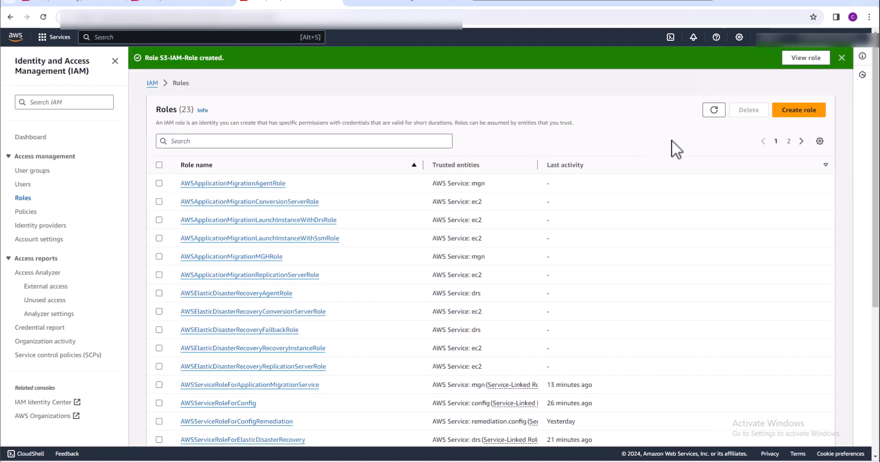
Find S3-IAM-Role on the second page of the roles list and open its trust policy for editing
left_click(787, 141)
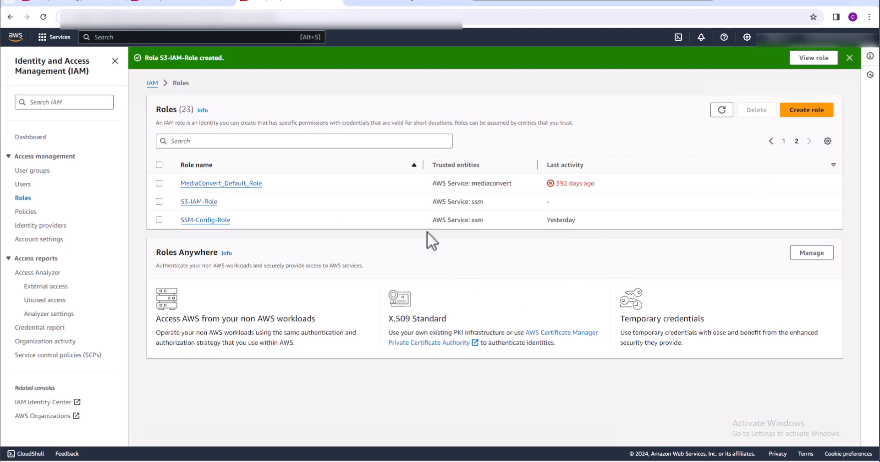
left_click(204, 203)
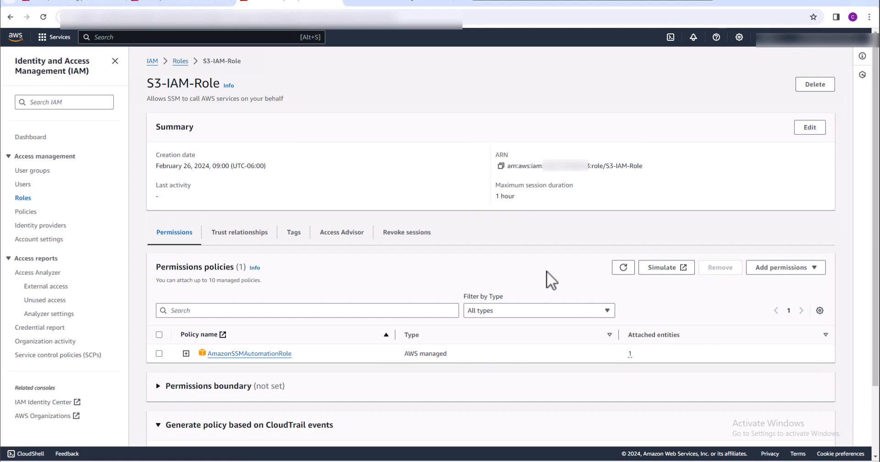
left_click(248, 233)
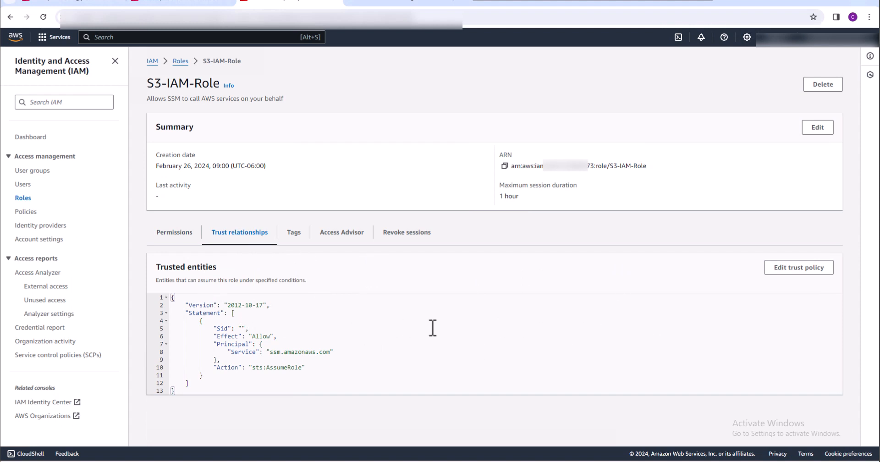
left_click(795, 271)
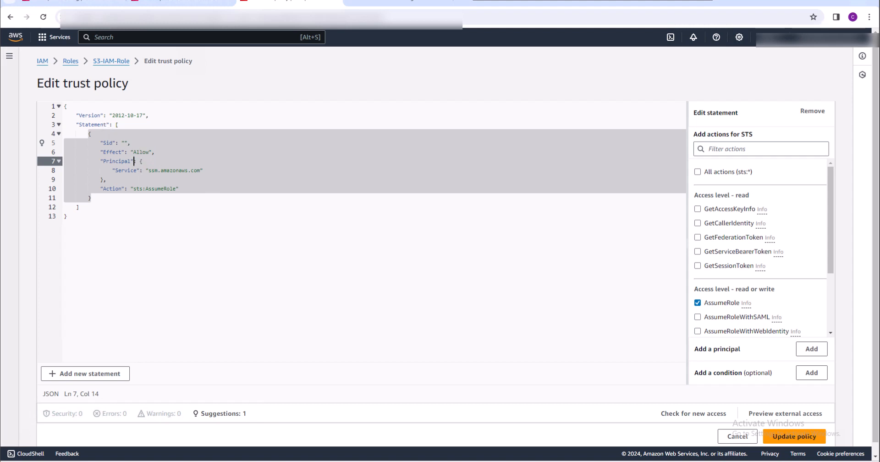
Replace the entire trust policy with the copied JSON that allows ssm.amazonaws.com to assume the role under aws:SourceAccount and aws:SourceArn conditions
left_click(68, 216)
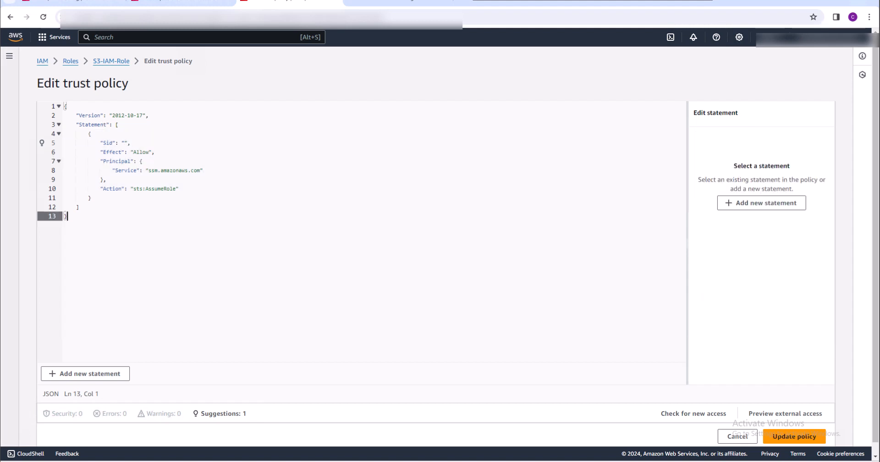
left_click(68, 108)
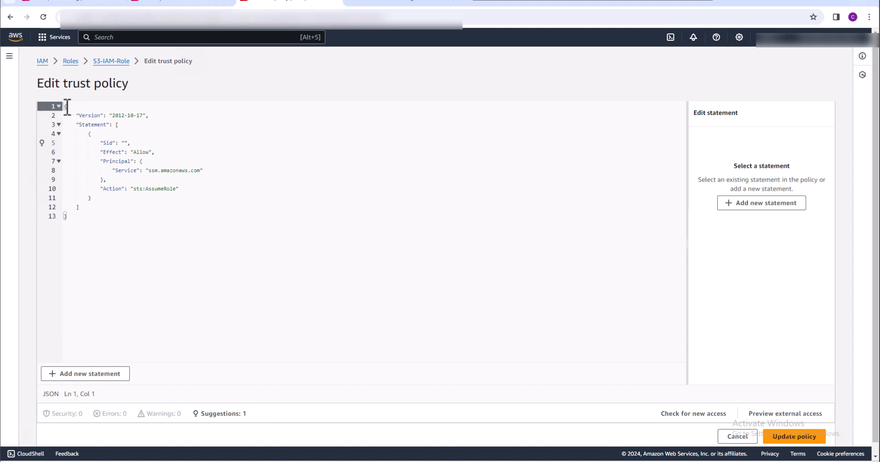
left_click_drag(65, 108, 99, 228)
key("ctrl+v")
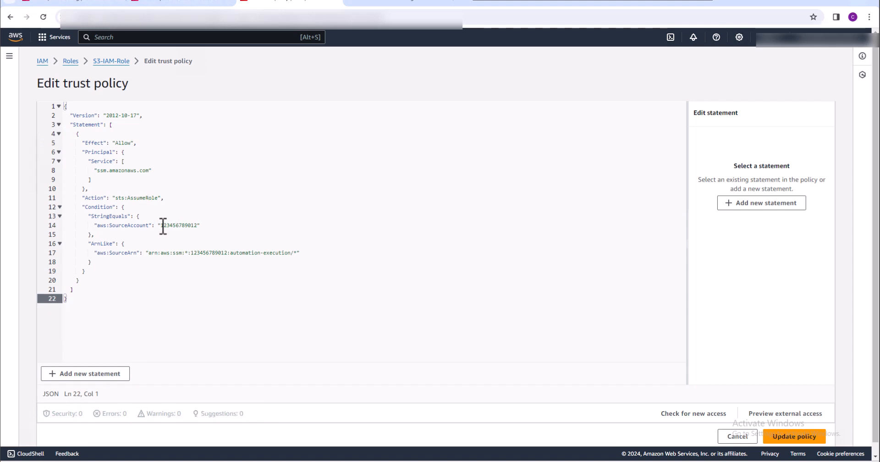
Replace the placeholder account number in aws:SourceAccount and aws:SourceArn with the AWS account ID and update the trust policy
left_click_drag(161, 225, 198, 225)
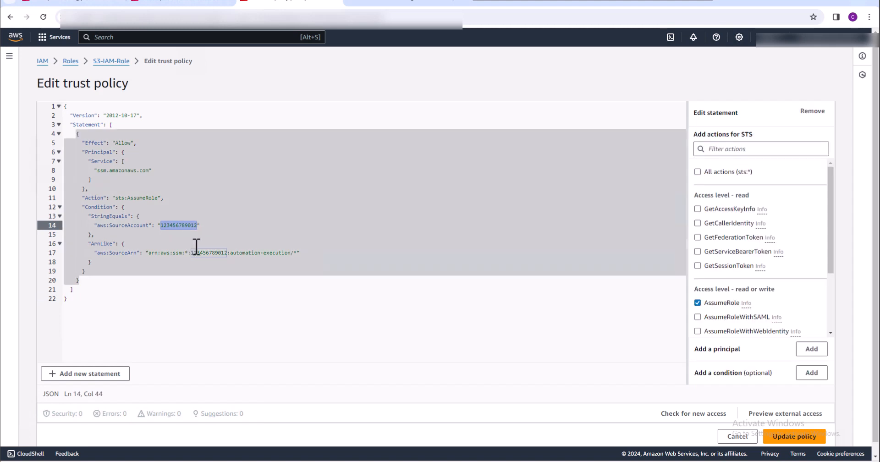
left_click(193, 253)
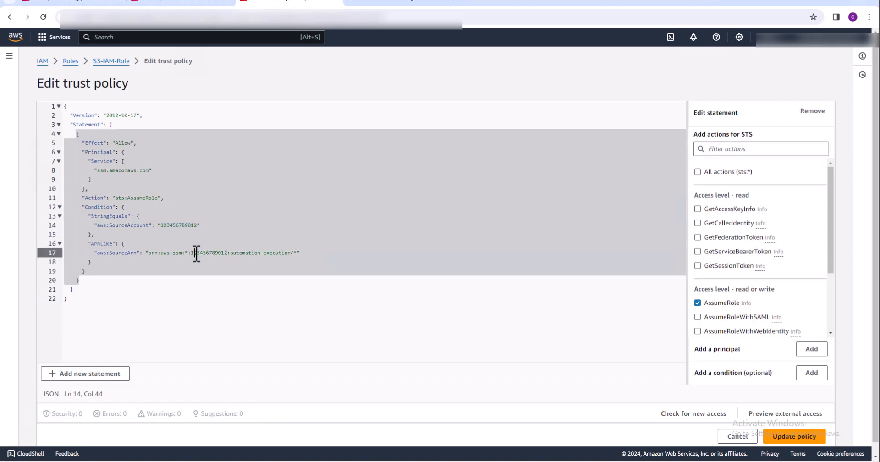
left_click(196, 225)
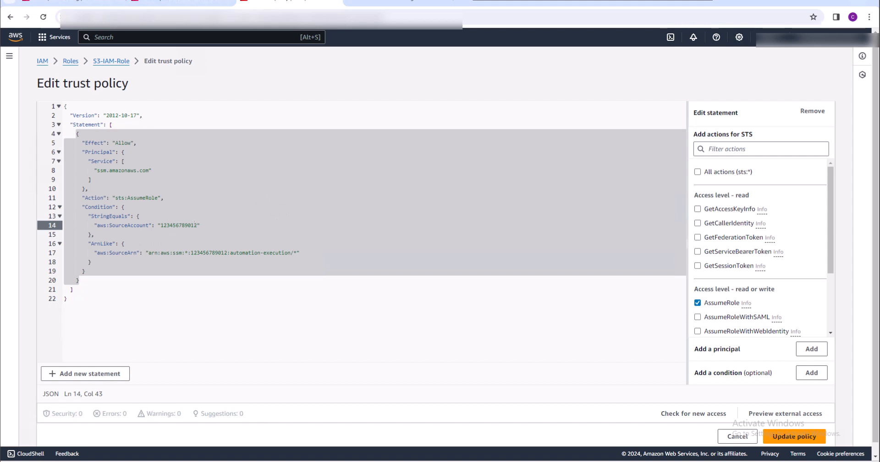
left_click(228, 252)
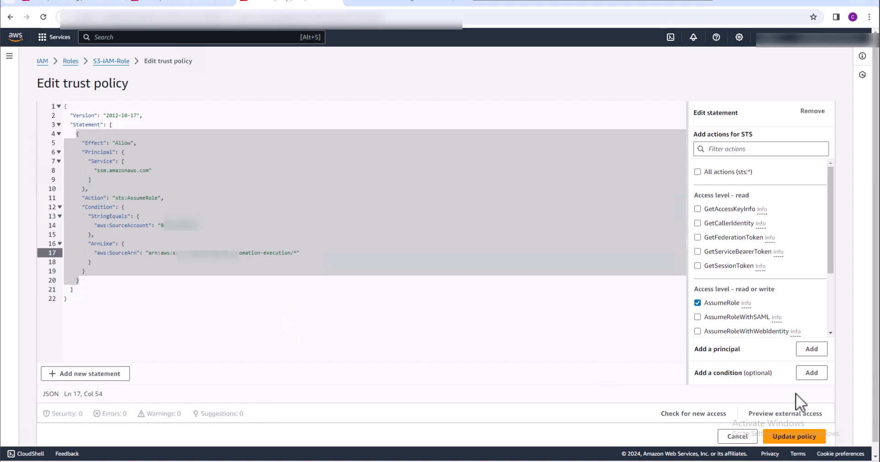
left_click(796, 435)
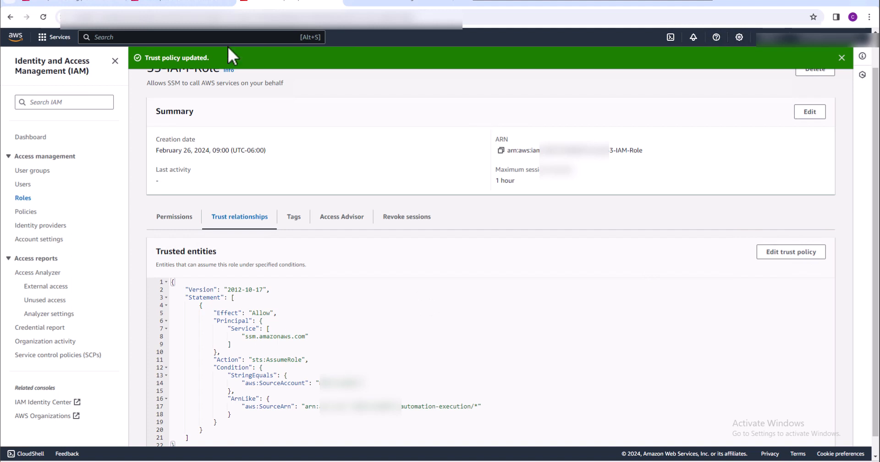
Copy the ARN of S3-IAM-Role and start creating an inline policy in the role's permissions
scroll(491, 257, "up", 1)
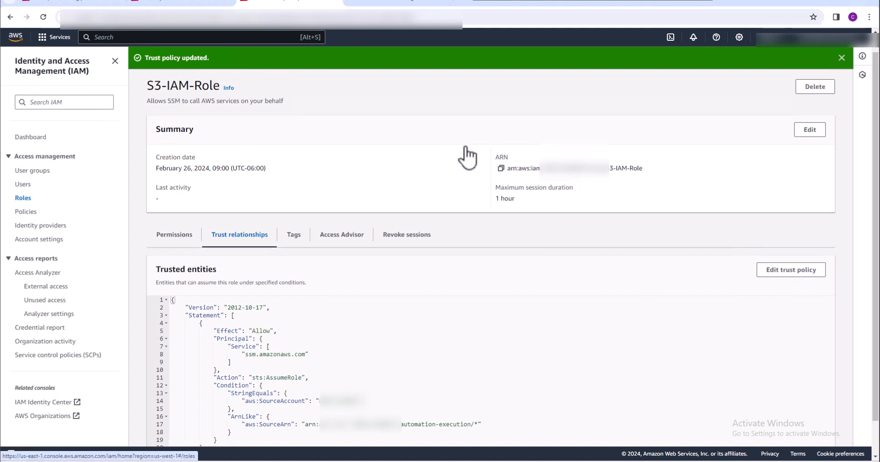
left_click(501, 168)
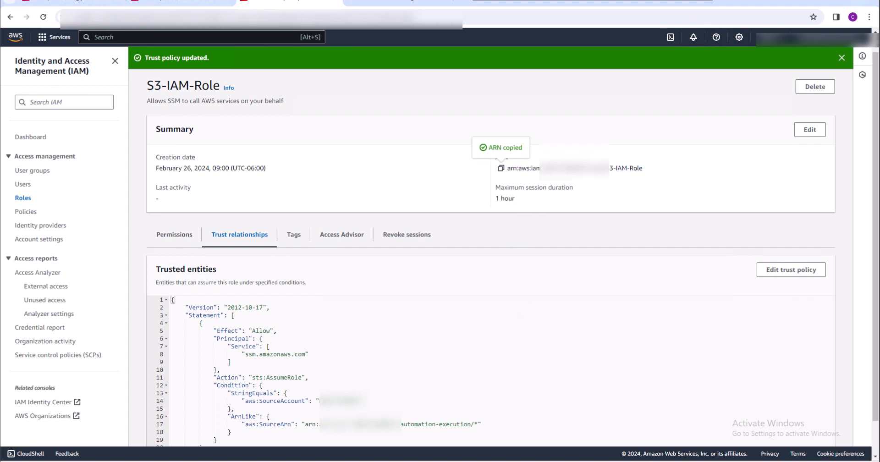
left_click(181, 236)
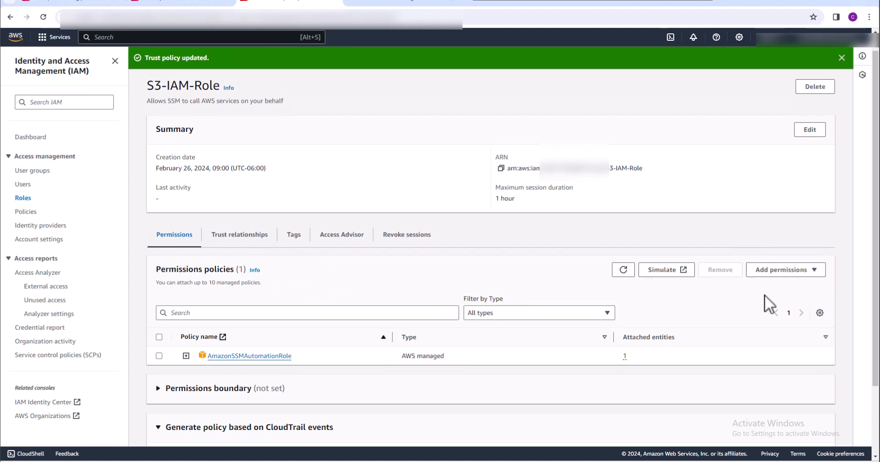
left_click(815, 276)
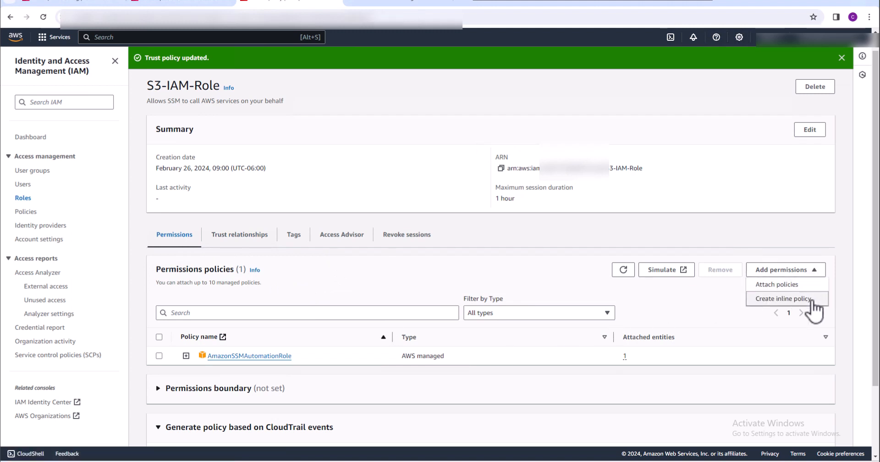
left_click(811, 299)
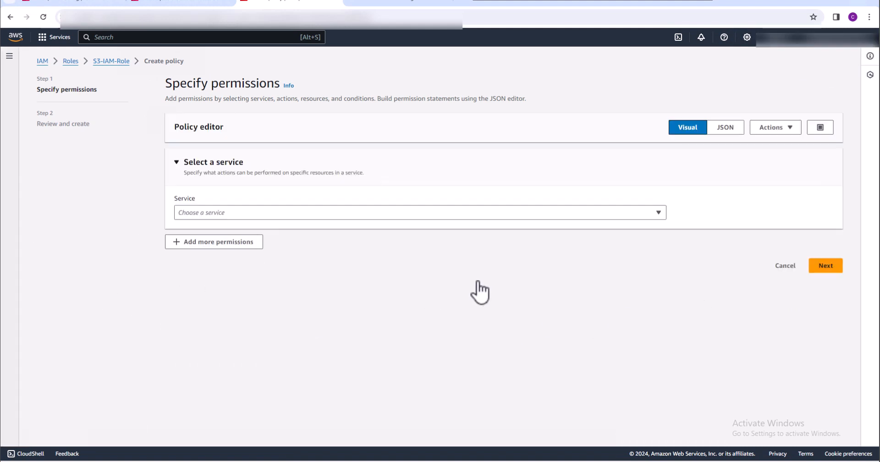
Choose IAM as the inline policy's service and allow its PassRole write action
left_click(447, 214)
left_click(439, 212)
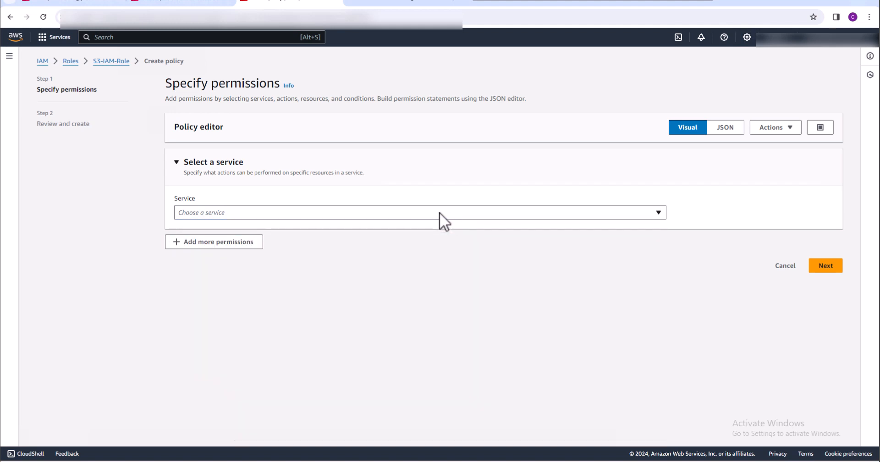
left_click(438, 212)
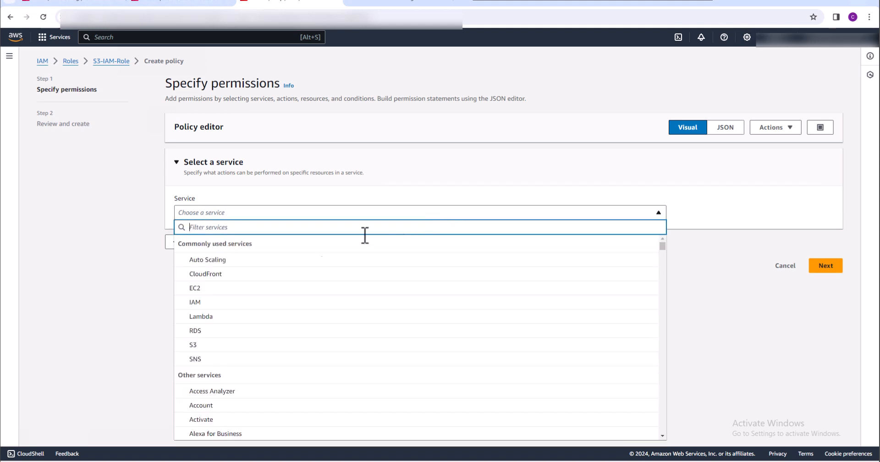
left_click(197, 304)
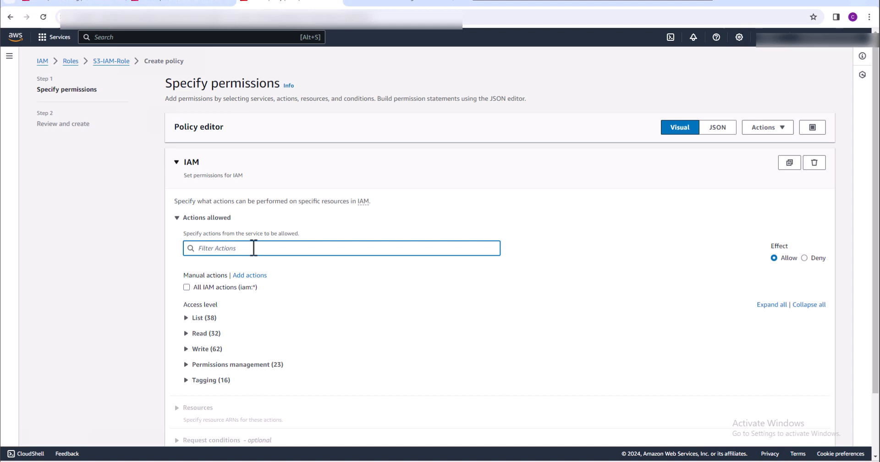
type("Pas")
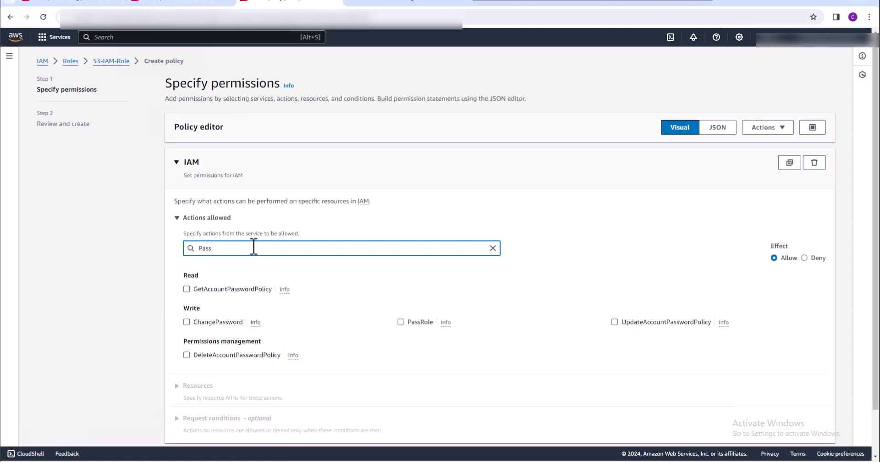
type("sRole")
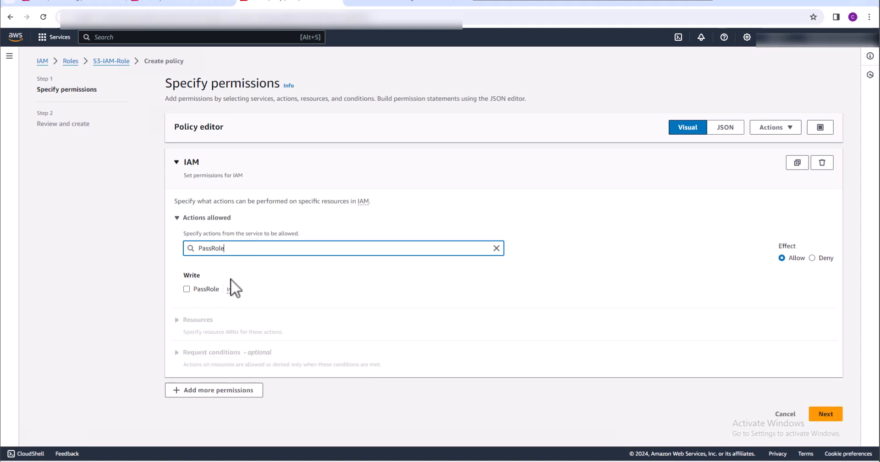
left_click(185, 289)
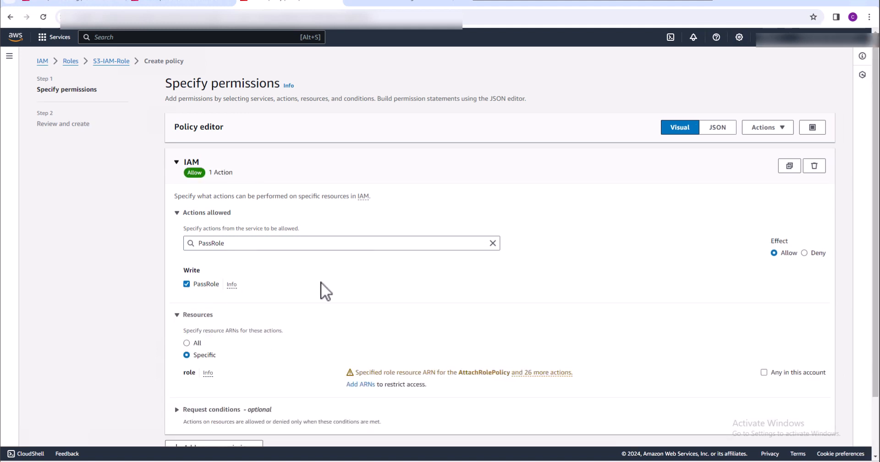
Restrict the PassRole action to a specific role resource by adding the copied ARN of S3-IAM-Role
left_click(359, 387)
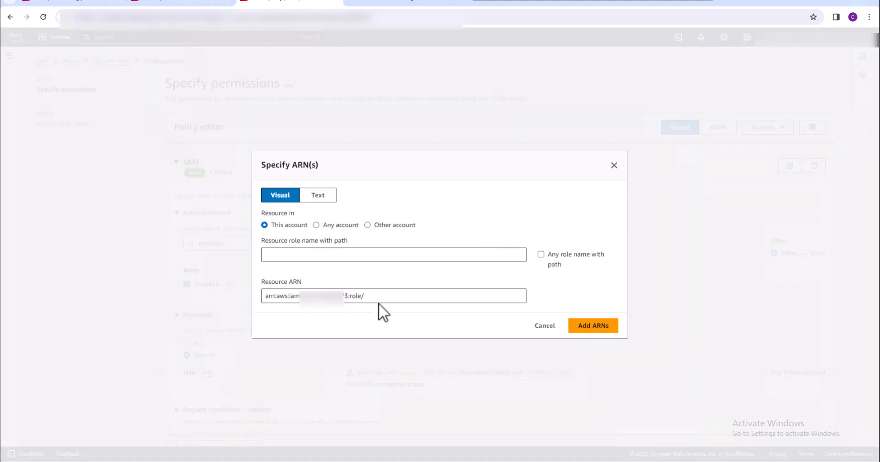
left_click_drag(377, 296, 263, 296)
right_click(306, 295)
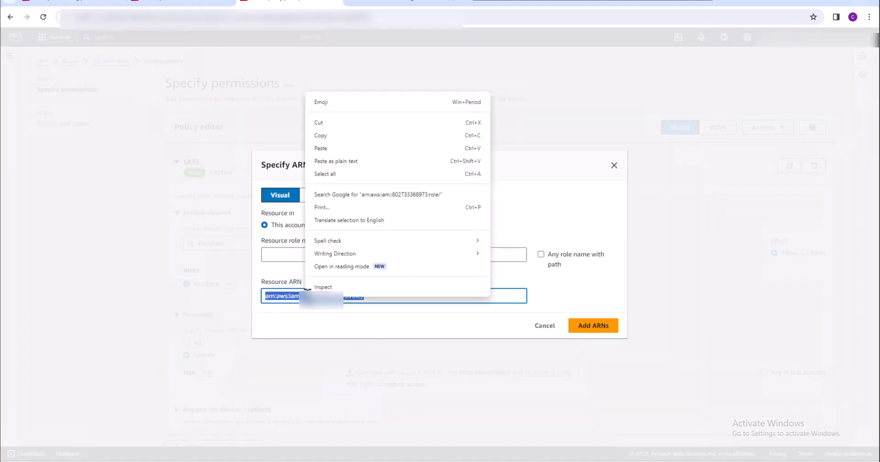
left_click(323, 150)
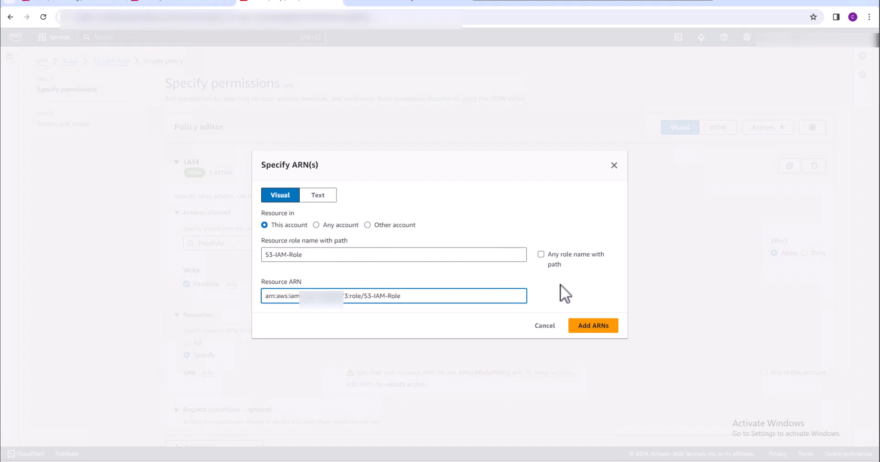
left_click(596, 326)
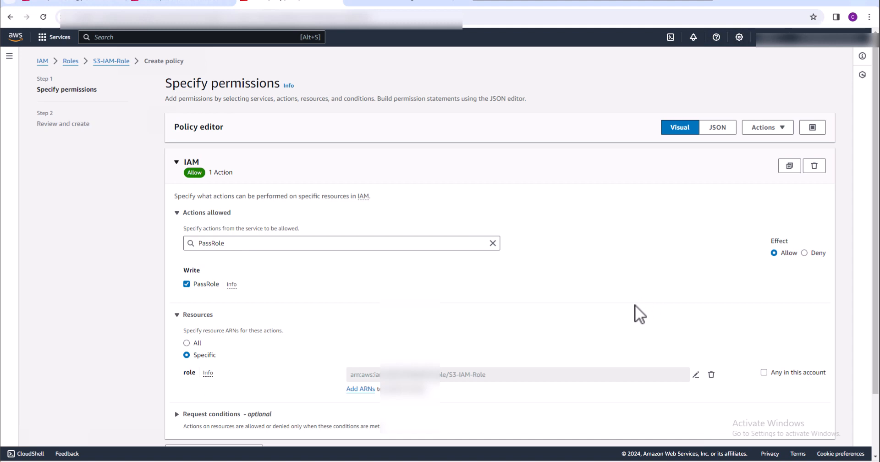
Proceed to the review of the inline policy, name it S3-Policy-2 and create it
scroll(634, 305, "down", 1)
scroll(634, 304, "down", 1)
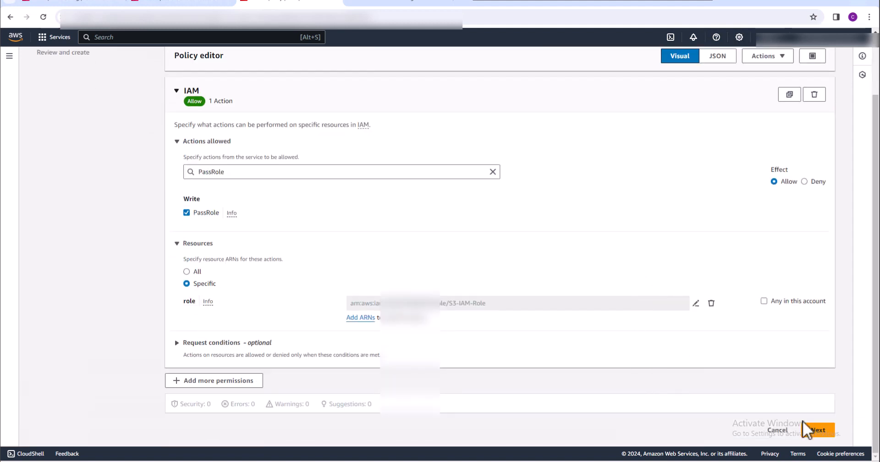
left_click(817, 430)
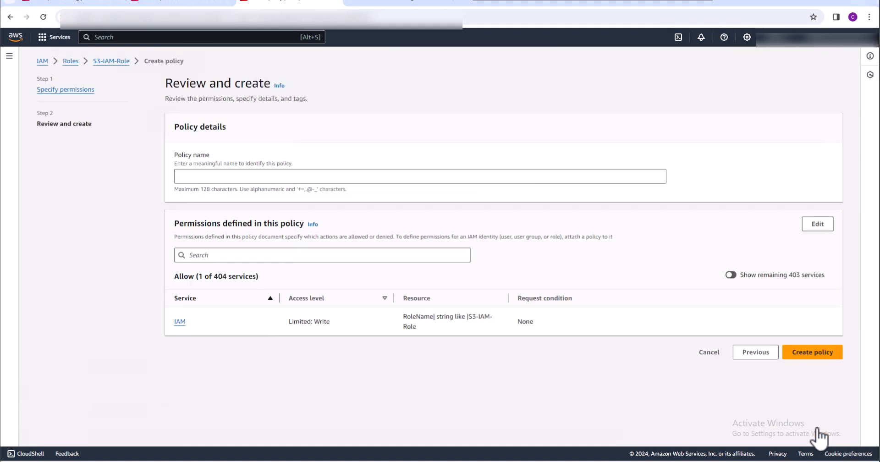
left_click(230, 176)
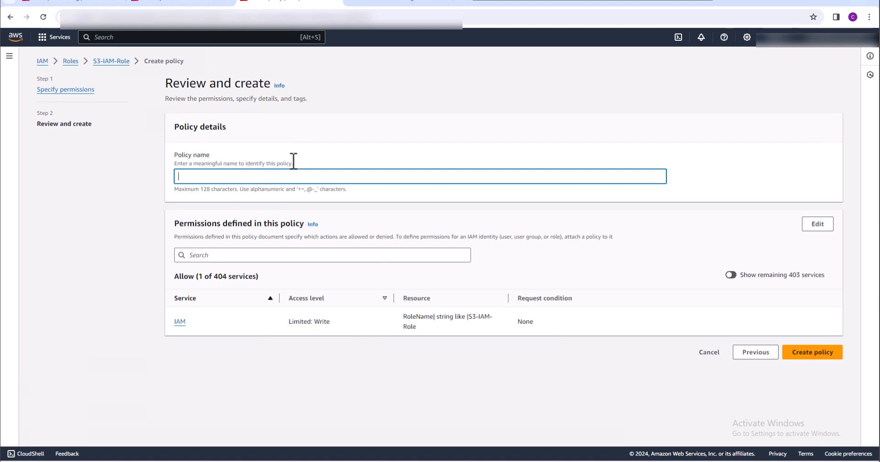
type("S3-Policy-2")
left_click(811, 356)
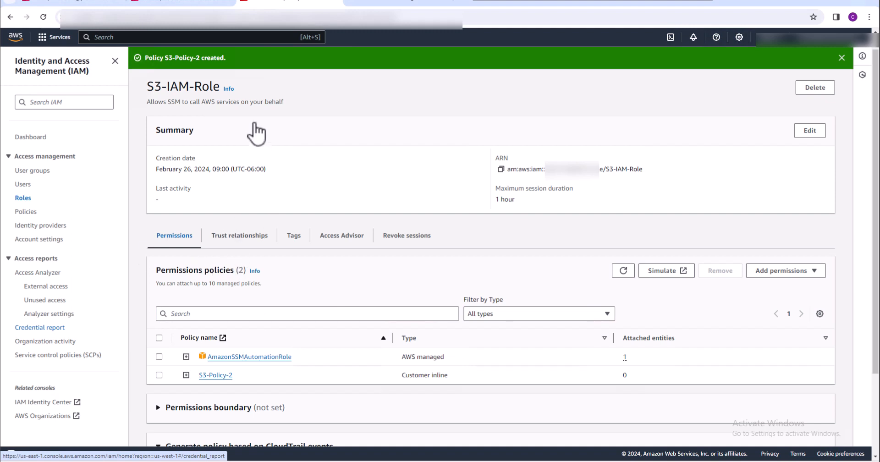
Return to AWS Config and open remediation management for the s3-public-access-prohibited rule
left_click(77, 5)
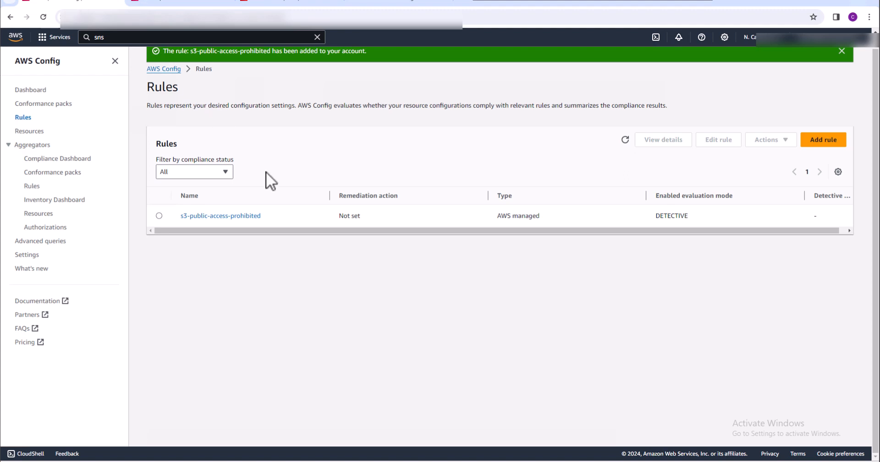
left_click(232, 216)
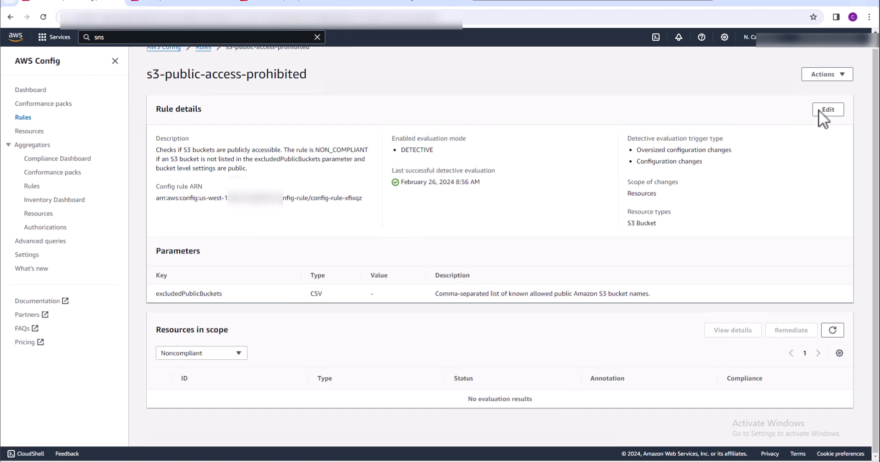
left_click(842, 78)
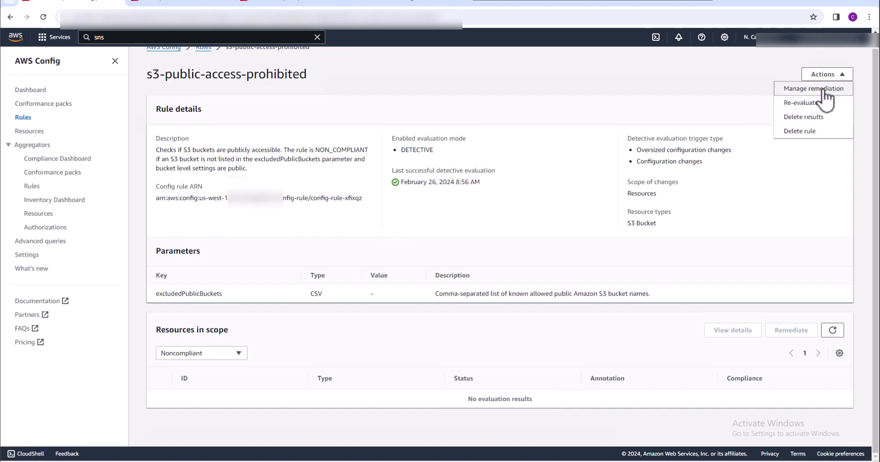
left_click(823, 91)
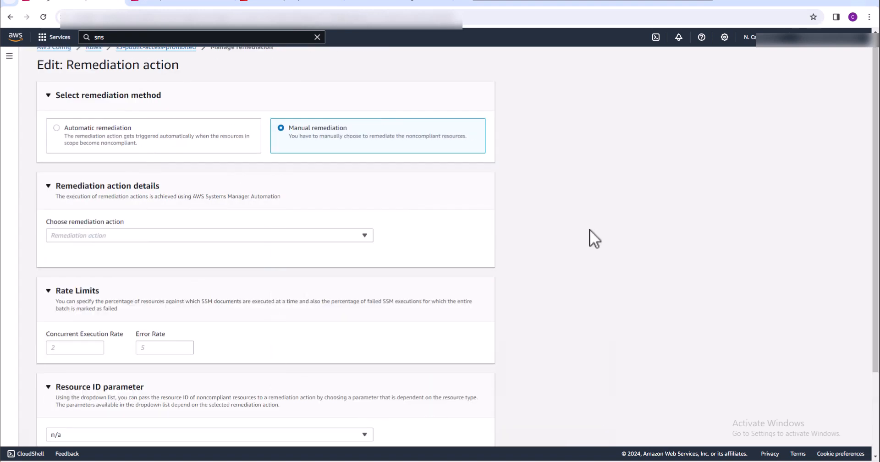
Set the rule to automatic remediation with AWS-PublishSNSNotification as the remediation action
left_click(56, 128)
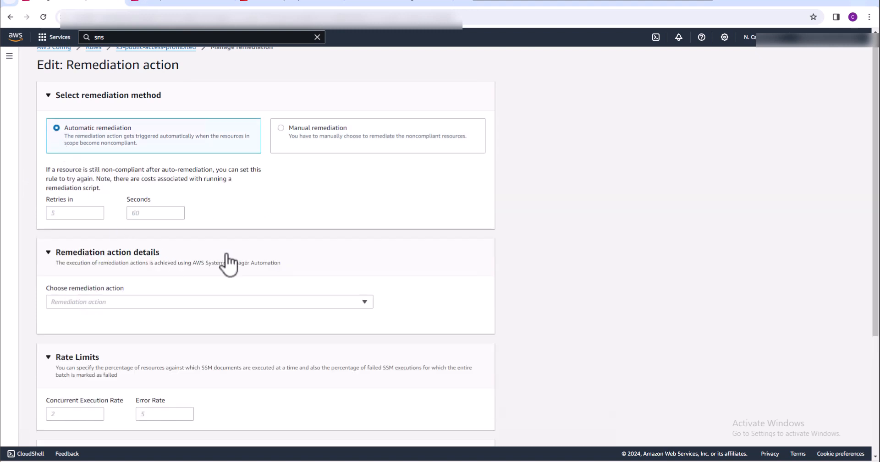
left_click(364, 301)
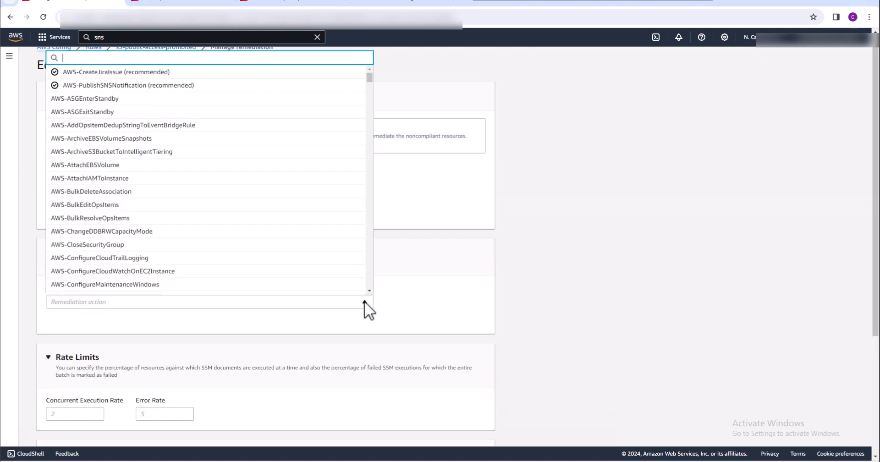
left_click(130, 90)
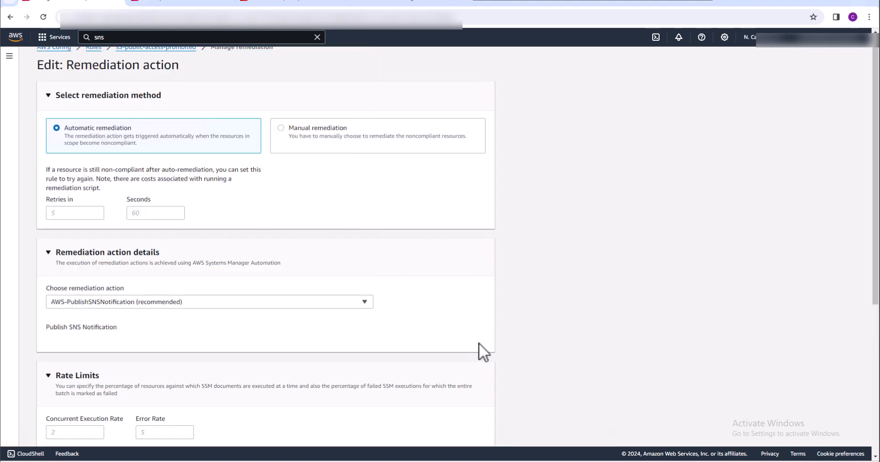
Copy the subscription ARN from Amazon SNS and paste it as the remediation action's TopicArn parameter
scroll(479, 343, "down", 4)
scroll(478, 342, "down", 2)
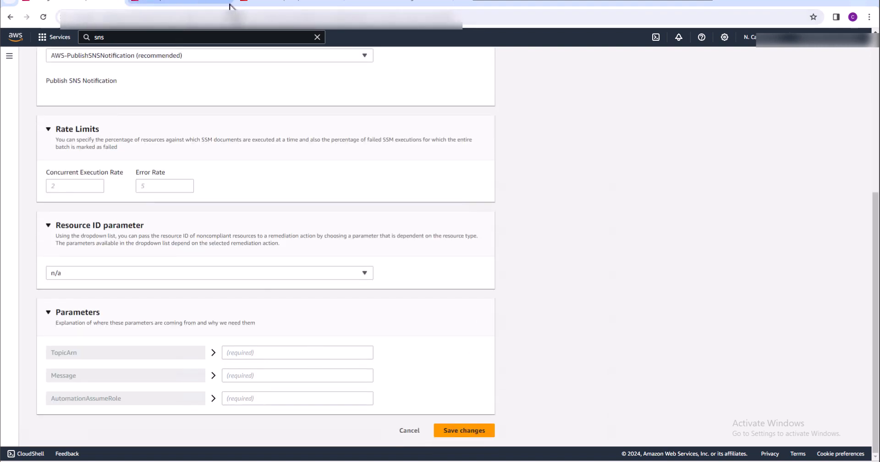
left_click(181, 3)
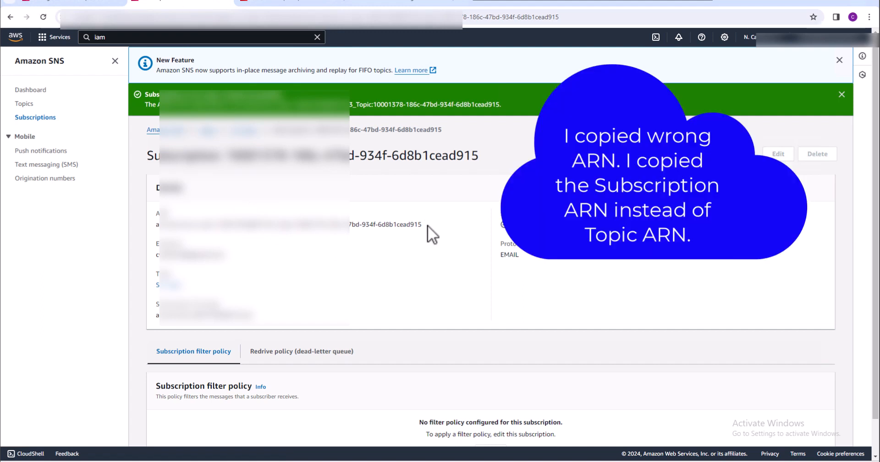
left_click_drag(420, 224, 221, 228)
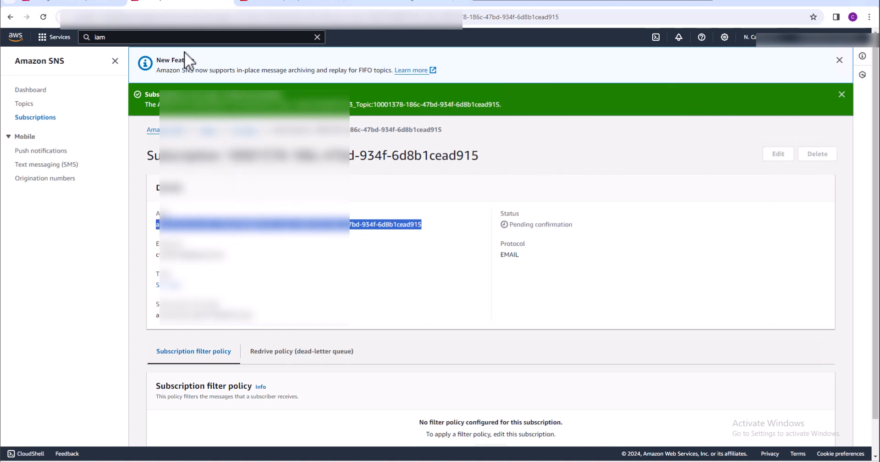
left_click(87, 5)
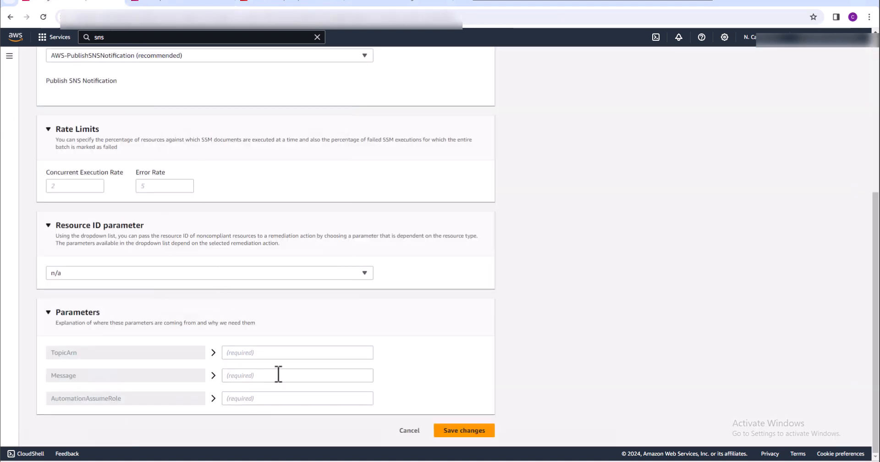
right_click(269, 353)
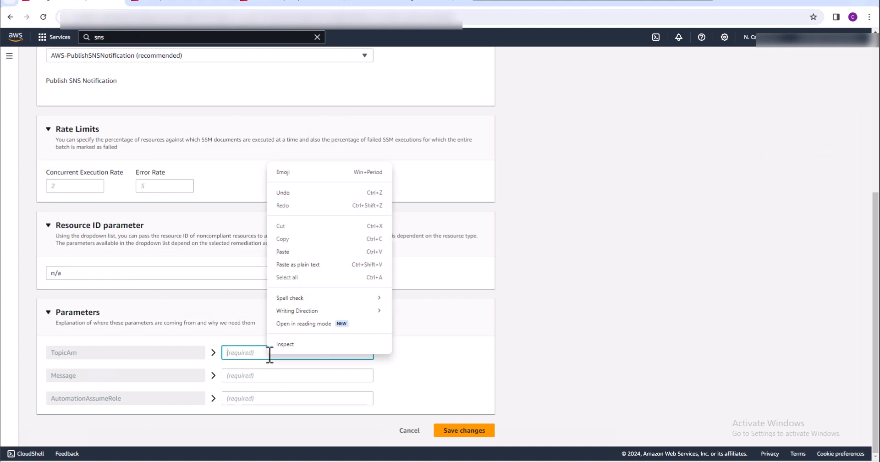
left_click(292, 252)
Set the Message parameter to "Alert - S3 Bucket is publicly Accessible"
left_click(278, 375)
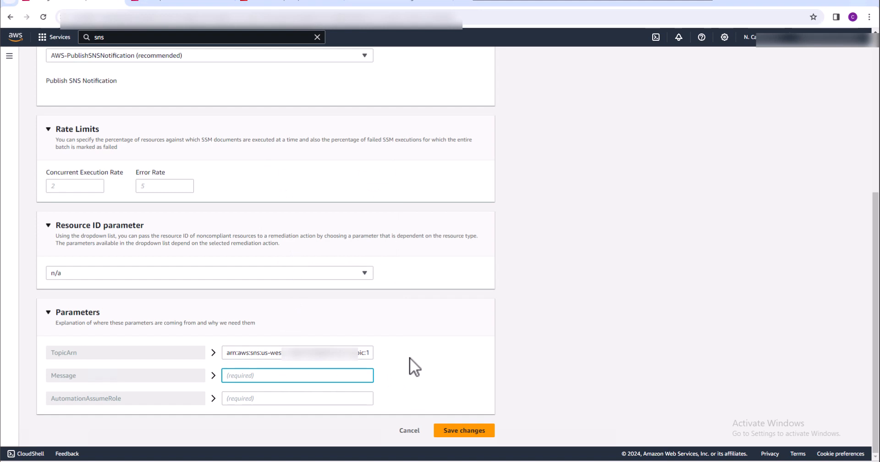
type("Alert - S3 Bucket is publicly Accessible")
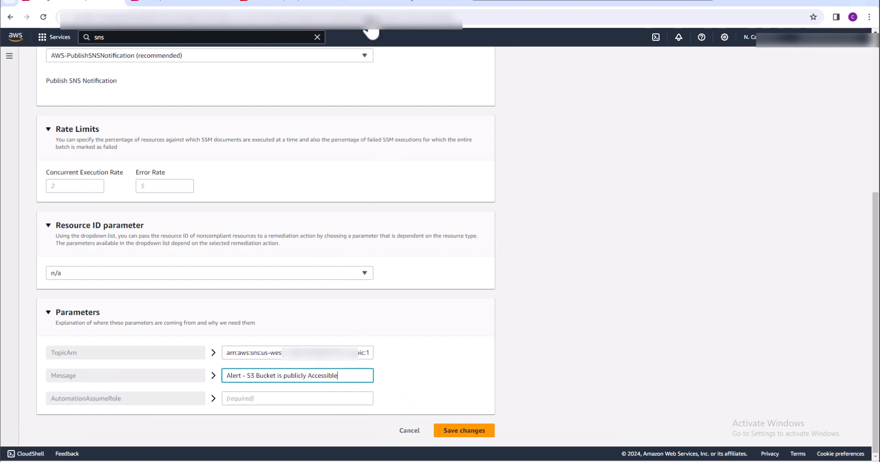
Copy the ARN of S3-IAM-Role from IAM into the AutomationAssumeRole parameter and save the remediation action
left_click(271, 4)
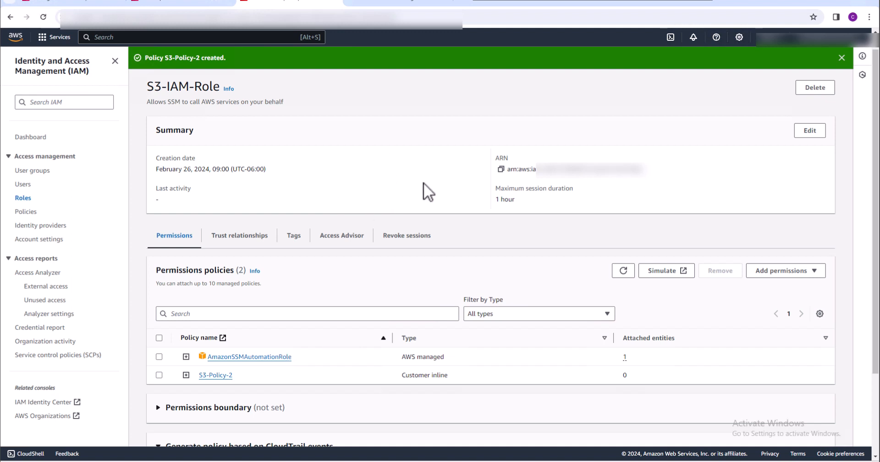
left_click(501, 169)
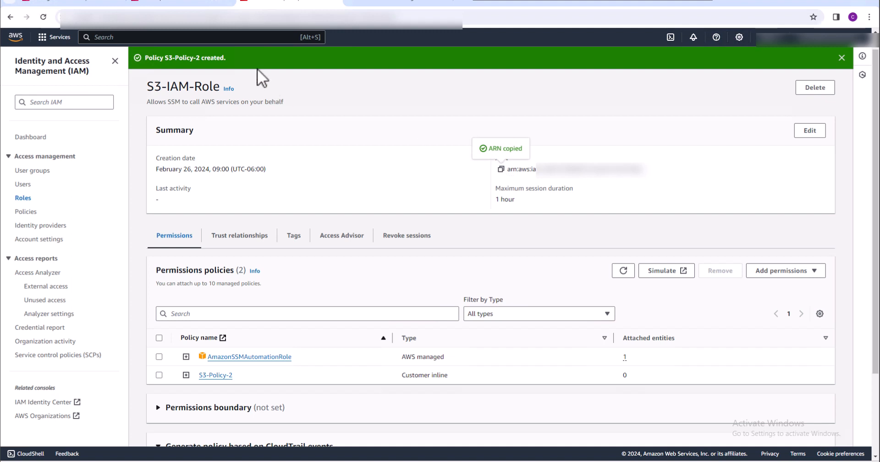
left_click(82, 4)
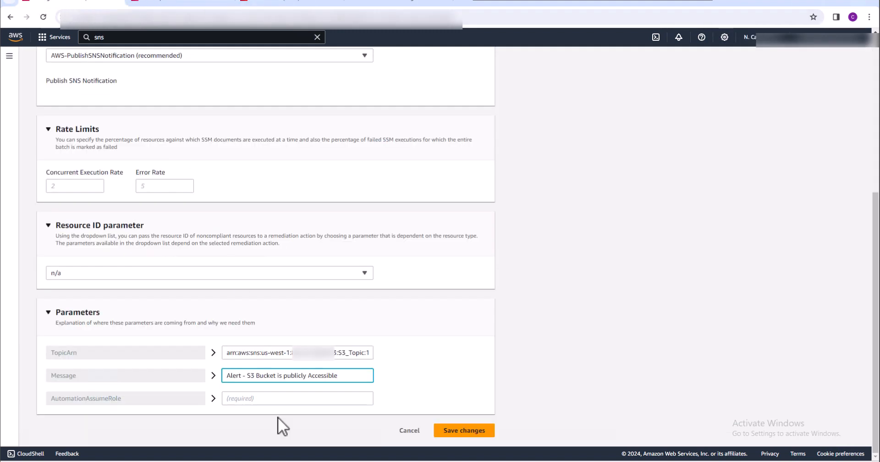
right_click(263, 399)
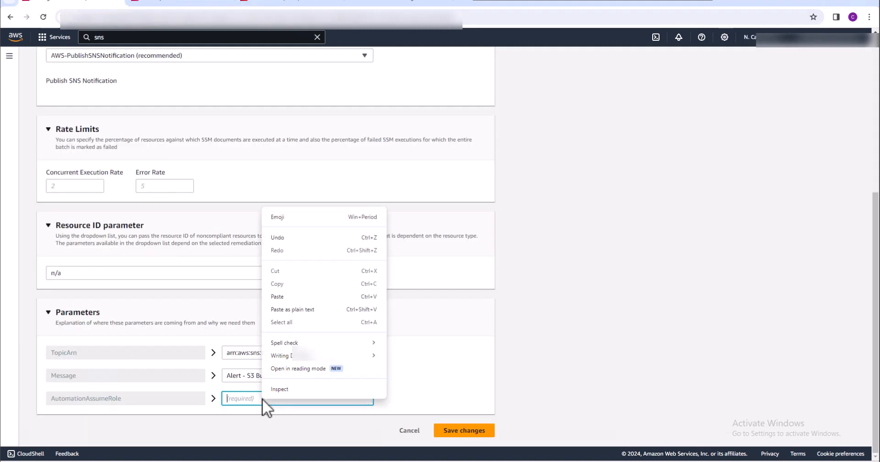
left_click(286, 296)
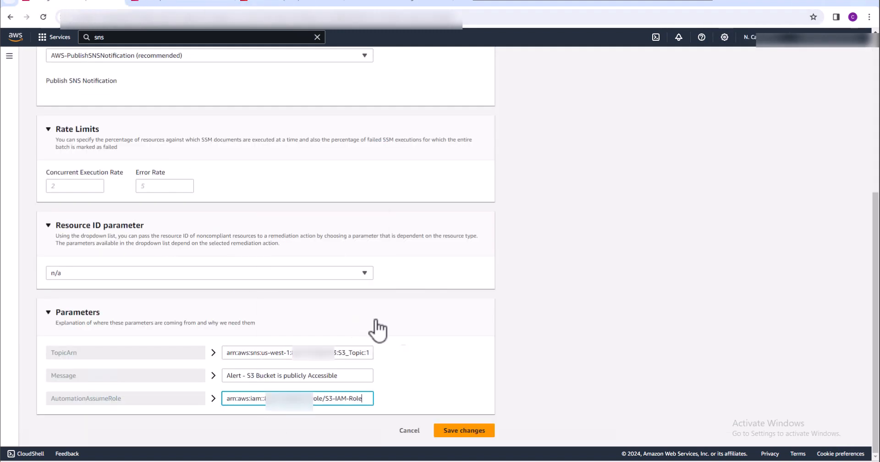
left_click(475, 433)
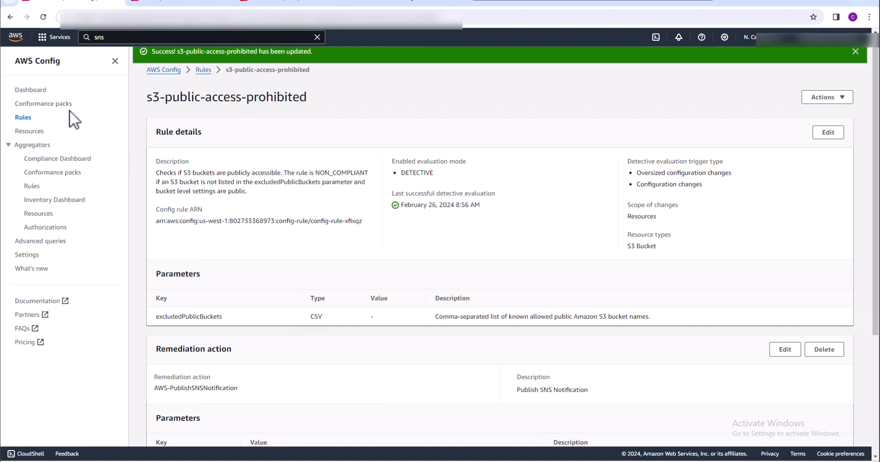
Examine the compliance status of rules and resources on the AWS Config dashboard
left_click(28, 89)
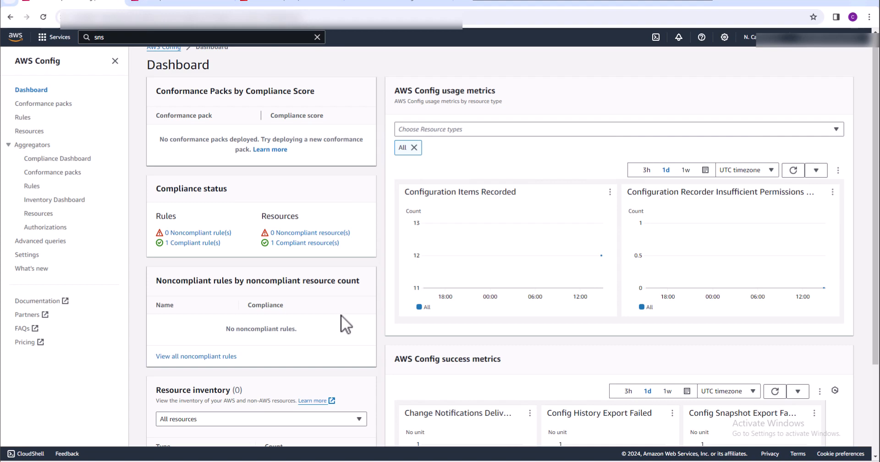
scroll(341, 315, "down", 2)
scroll(340, 320, "up", 2)
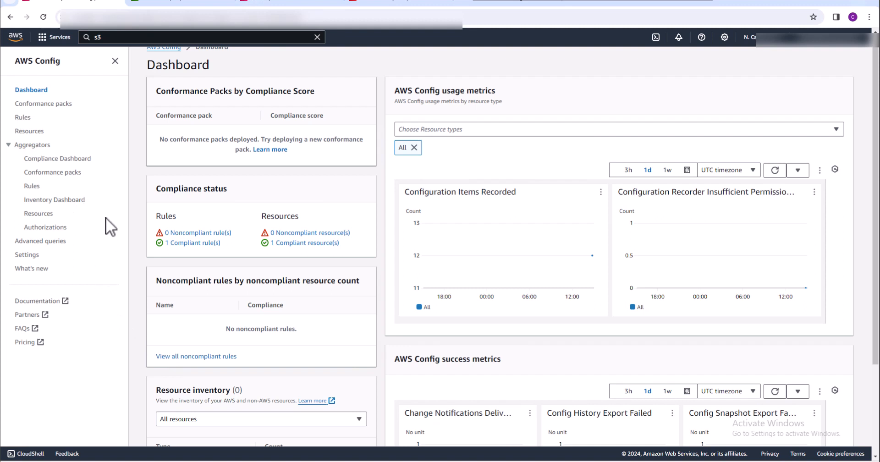
Check the rule's detective compliance in the rules list, and check the Gmail inbox for an SNS notification
left_click(23, 117)
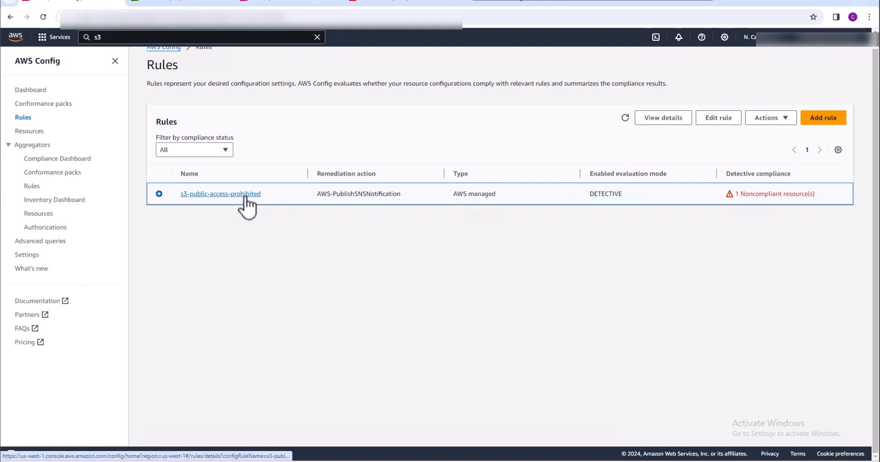
left_click(508, 5)
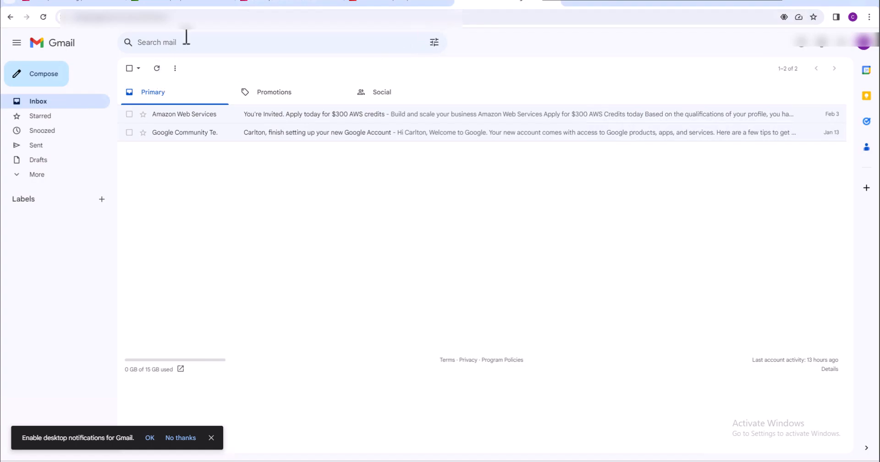
left_click(92, 5)
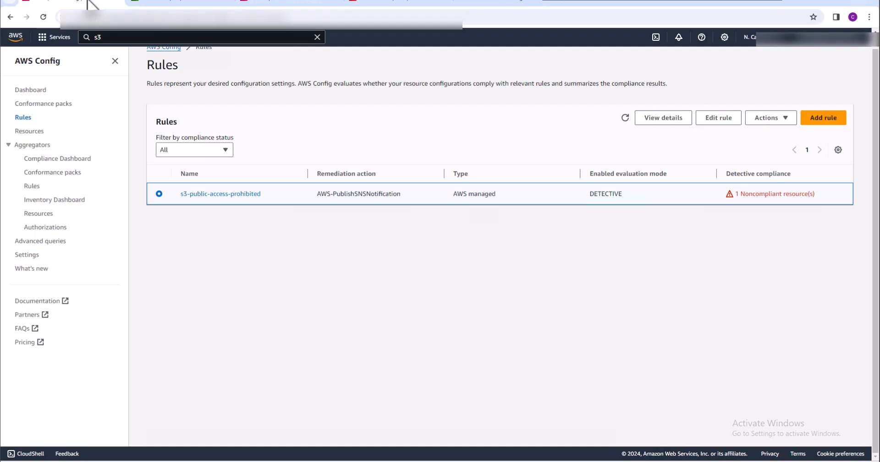
Open the s3-public-access-prohibited rule and examine its remediation parameters and the status of its noncompliant resources
left_click(233, 193)
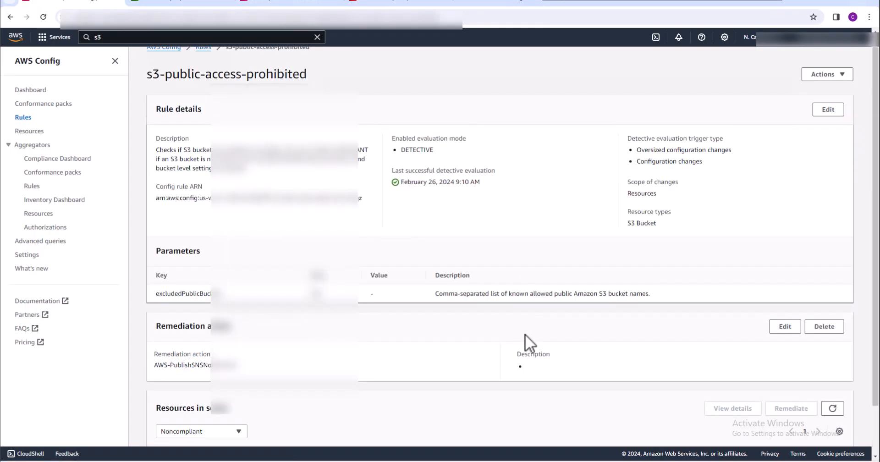
scroll(524, 337, "down", 3)
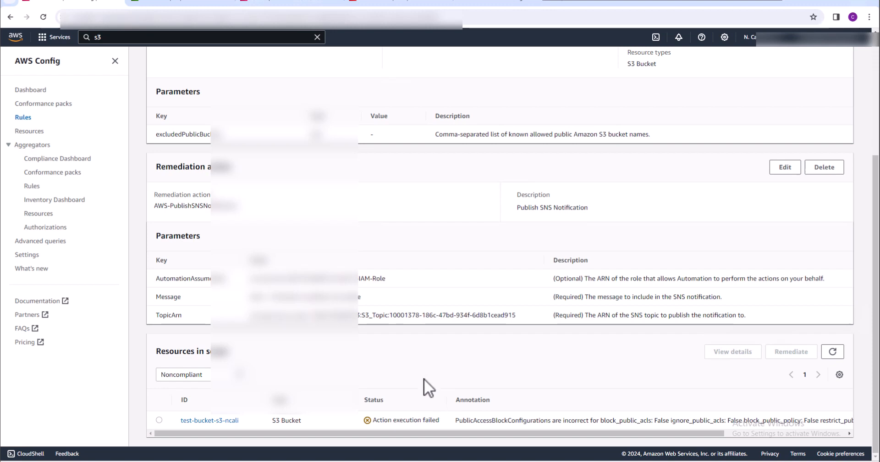
scroll(424, 378, "up", 4)
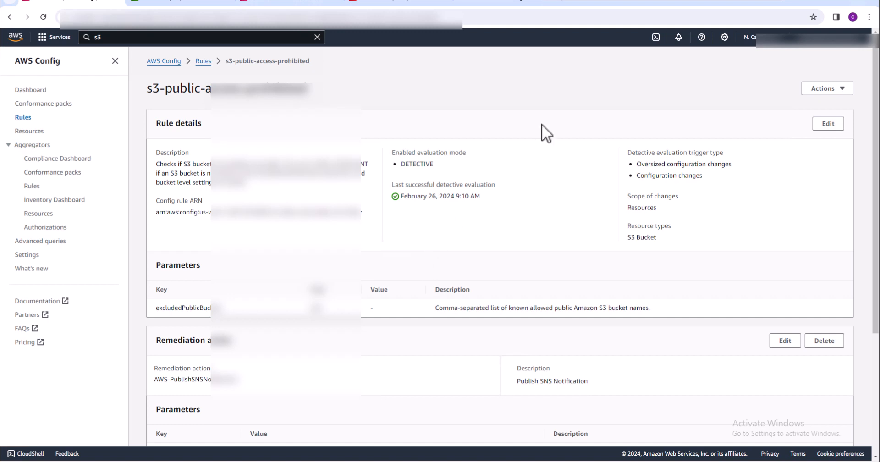
Open CloudShell and paste the aws configservice describe-remediation-execution-status --config-rule-name command, reduced to a single line without the line-continuation backslash
left_click(655, 37)
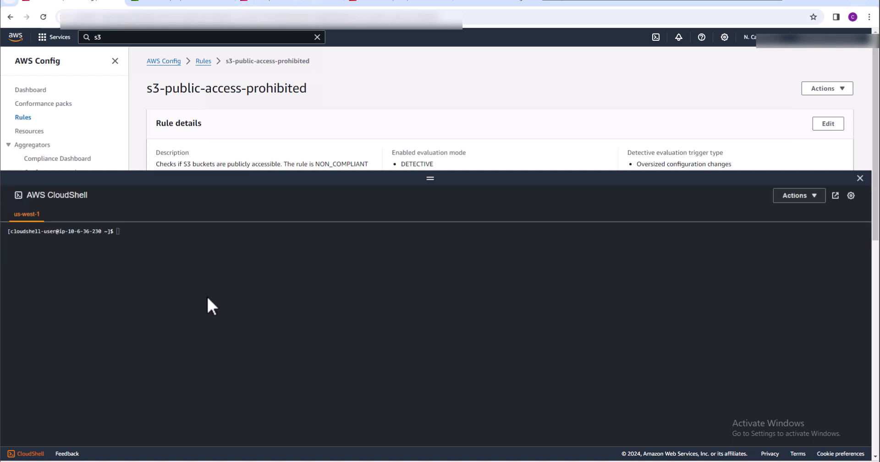
left_click(165, 238)
key("ctrl+v")
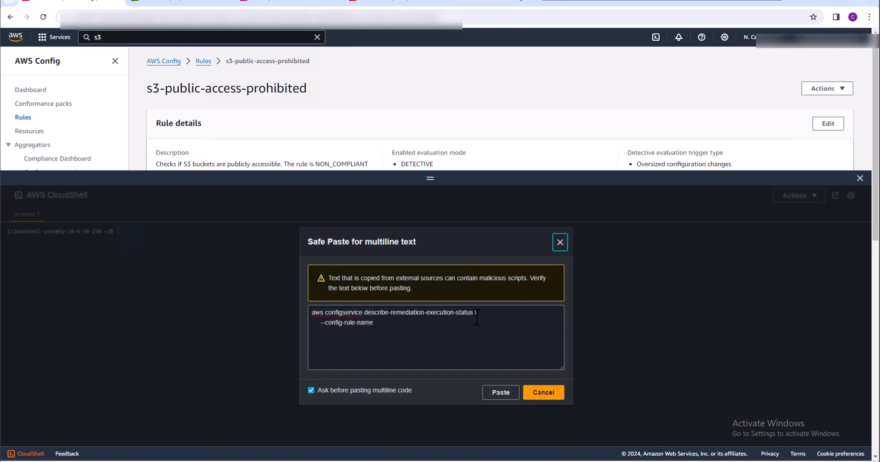
left_click(476, 313)
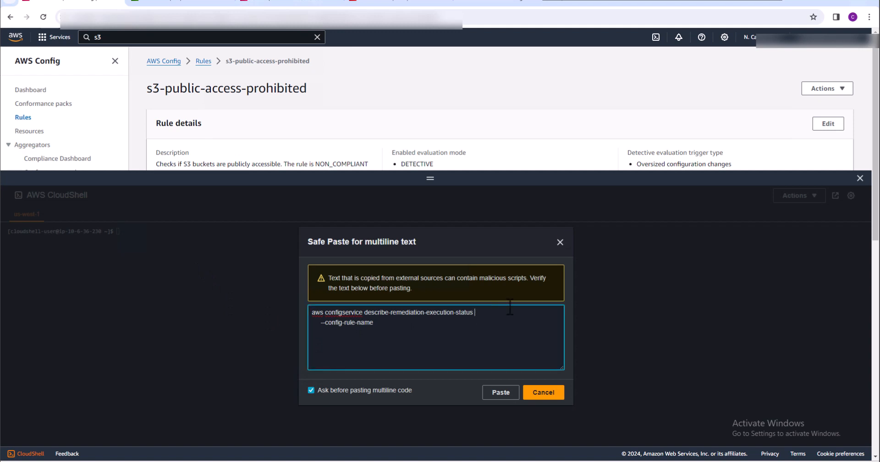
key("Delete")
key("Delete")
key("Delete")
key("Delete")
key("Delete")
left_click(501, 392)
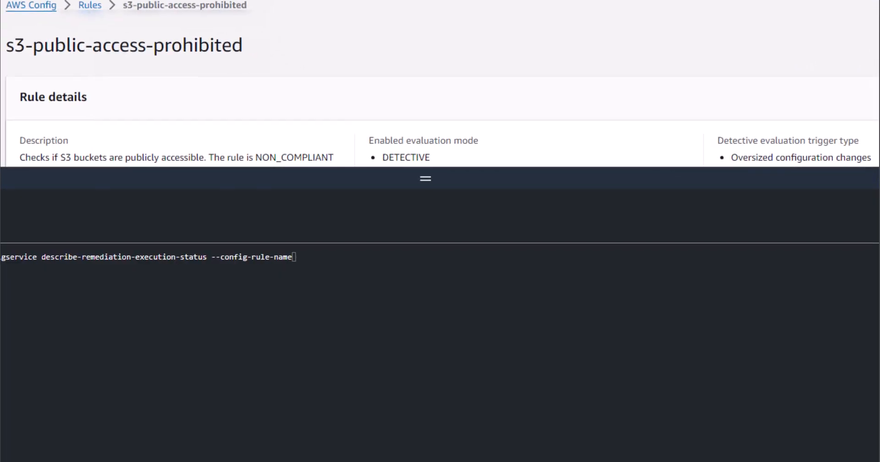
Run the remediation status command for the rule s3-public-access-prohibited, and shrink the CloudShell pane after reading its output
left_click(351, 255)
type("s3-public-access-prohi")
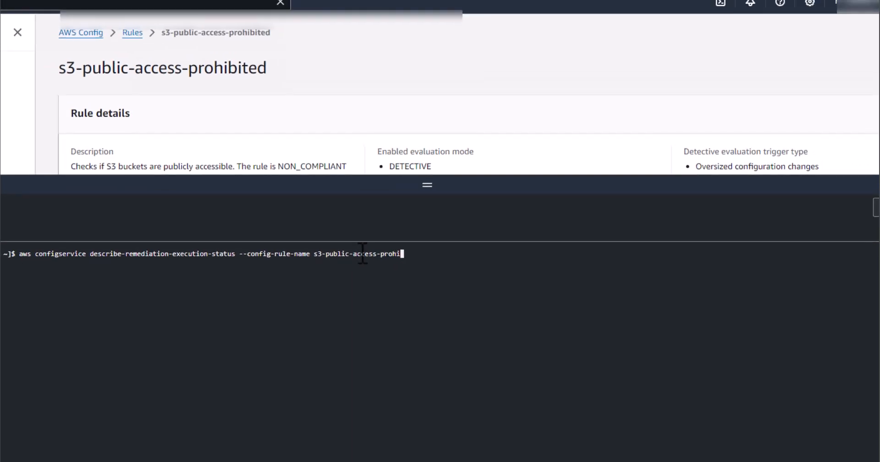
type("bitid")
key("Return")
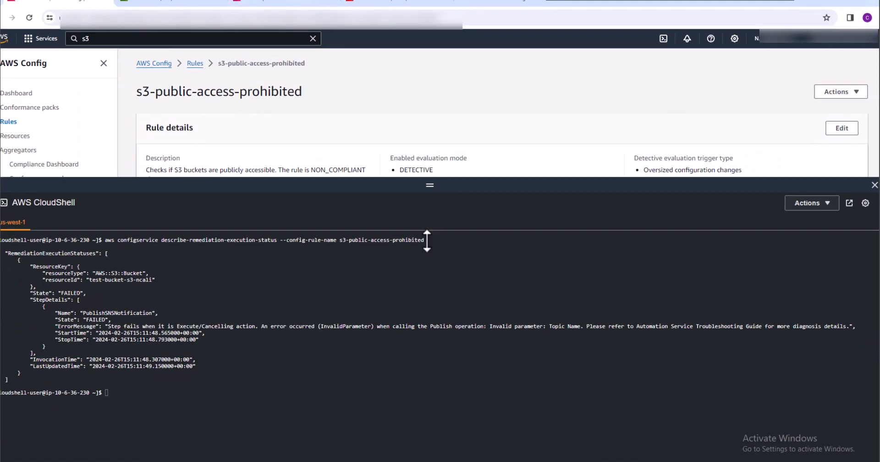
left_click_drag(426, 241, 413, 412)
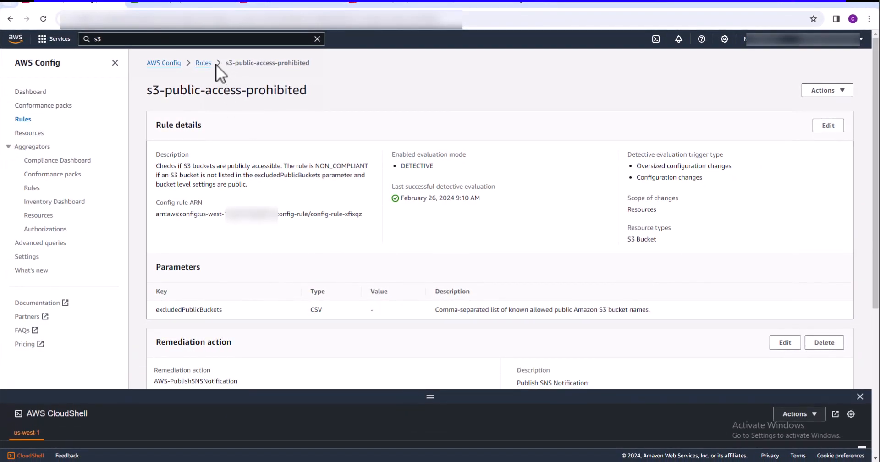
Examine the S3-Policy-2 and AmazonSSMAutomationRole policy documents on S3-IAM-Role in IAM, including the sns:Publish resource restriction
left_click(374, 4)
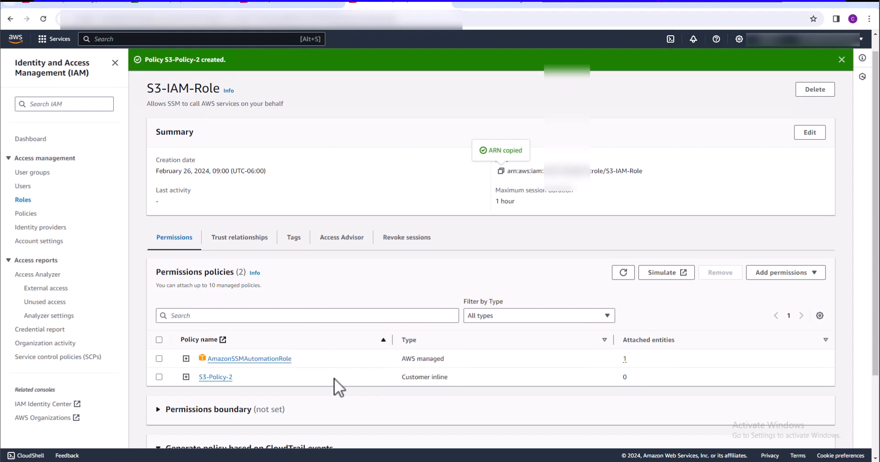
scroll(334, 384, "down", 2)
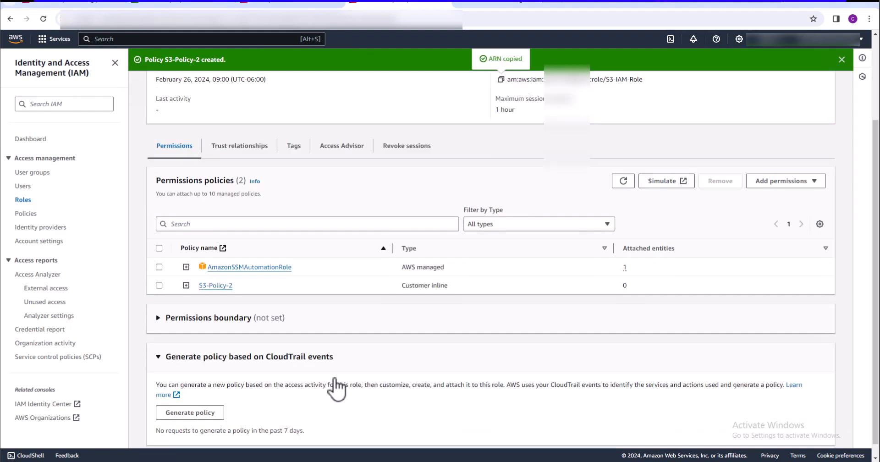
left_click(185, 285)
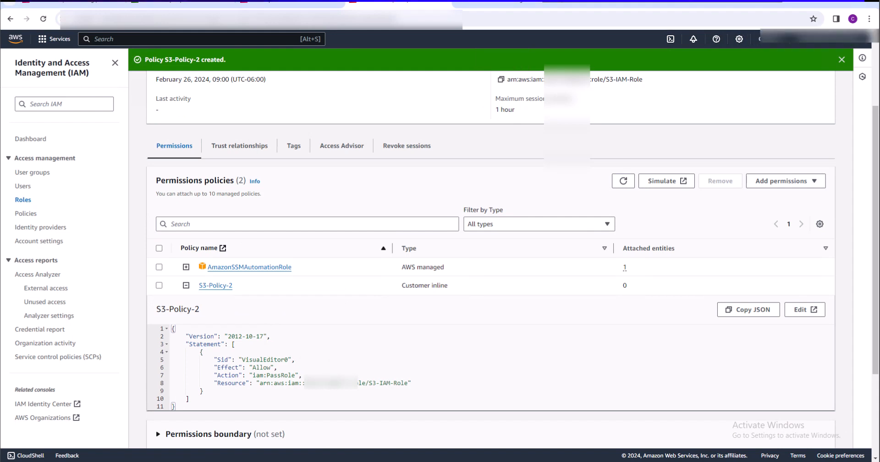
left_click(186, 285)
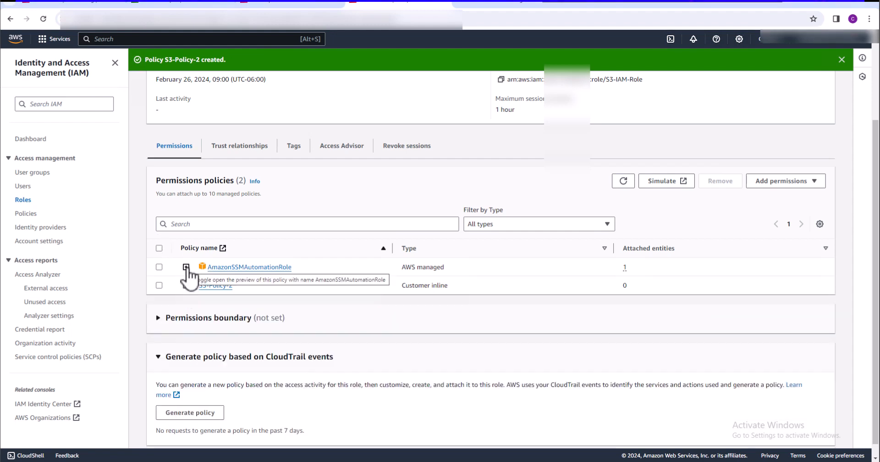
left_click(186, 267)
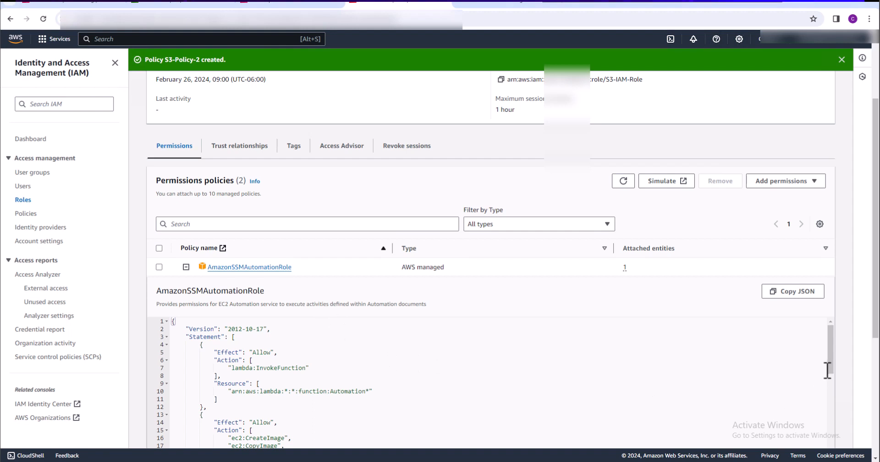
left_click_drag(830, 363, 826, 428)
scroll(827, 433, "down", 3)
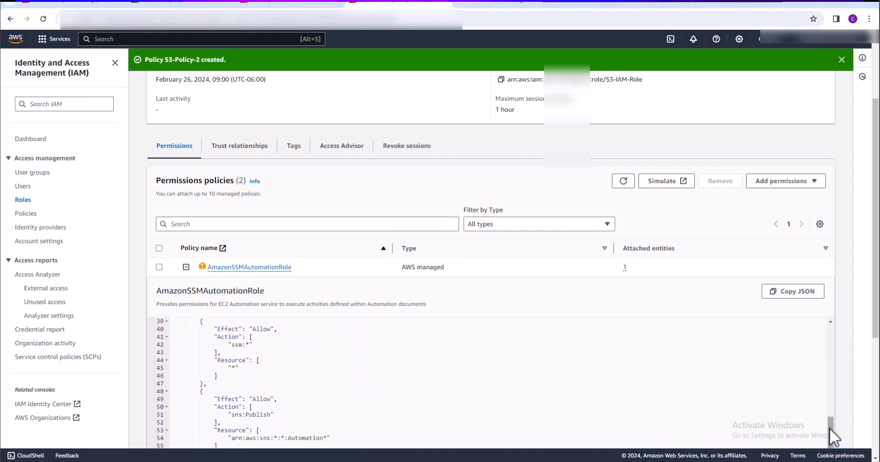
scroll(875, 341, "down", 1)
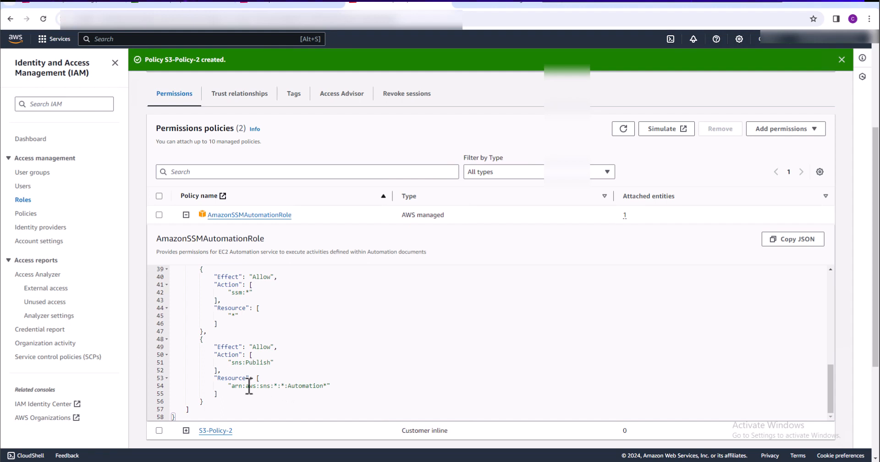
left_click(291, 386)
scroll(334, 386, "up", 8)
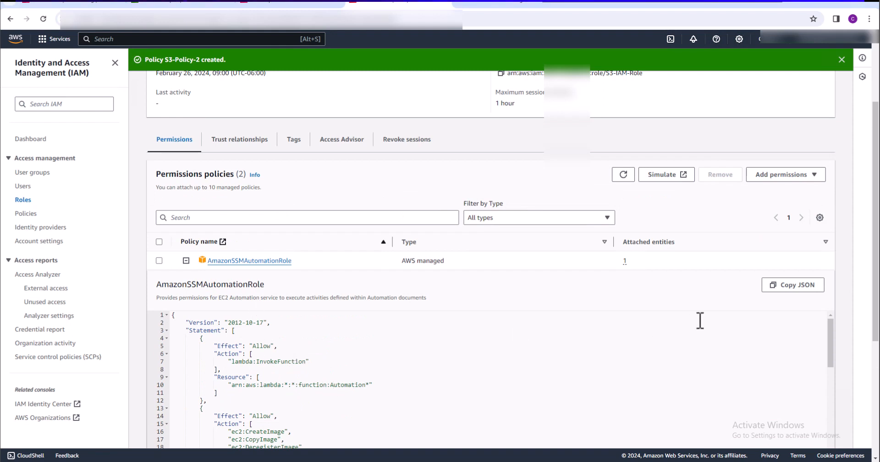
Copy the AmazonSSMAutomationRole JSON and paste it over the default content of a new inline policy for S3-IAM-Role
left_click(798, 286)
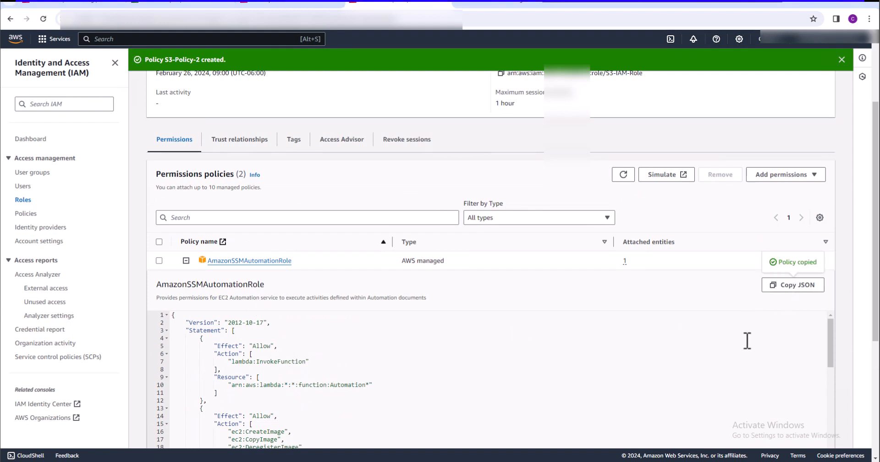
left_click(814, 176)
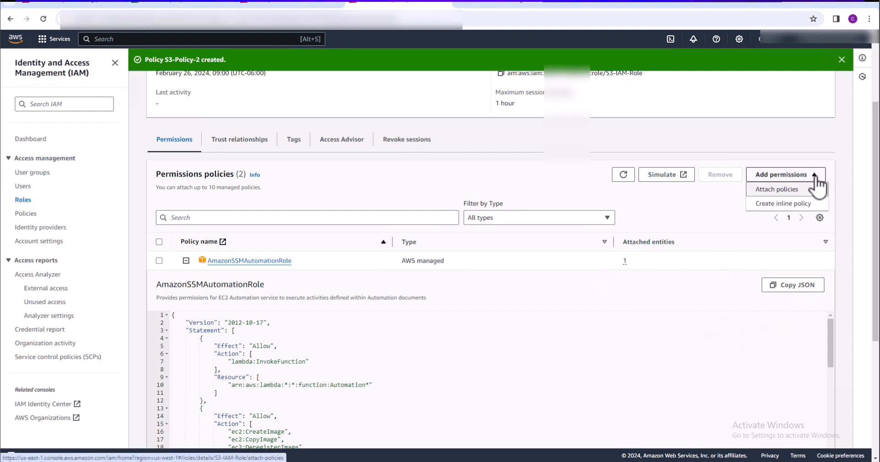
left_click(789, 205)
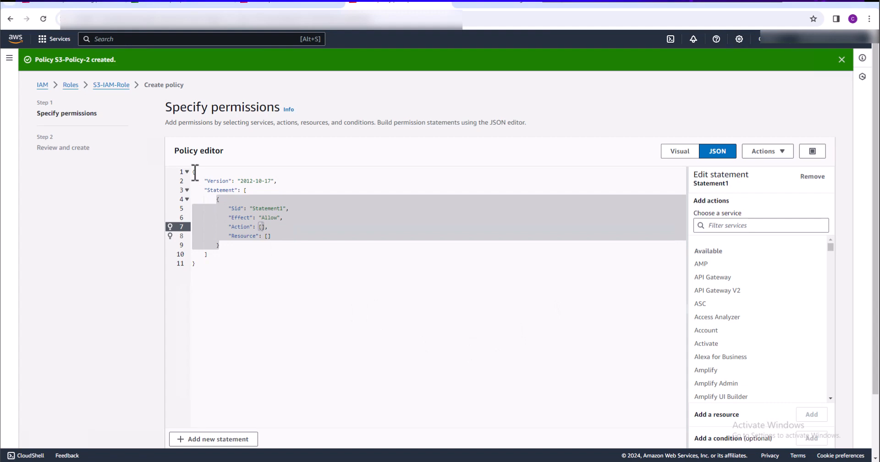
left_click_drag(195, 173, 242, 281)
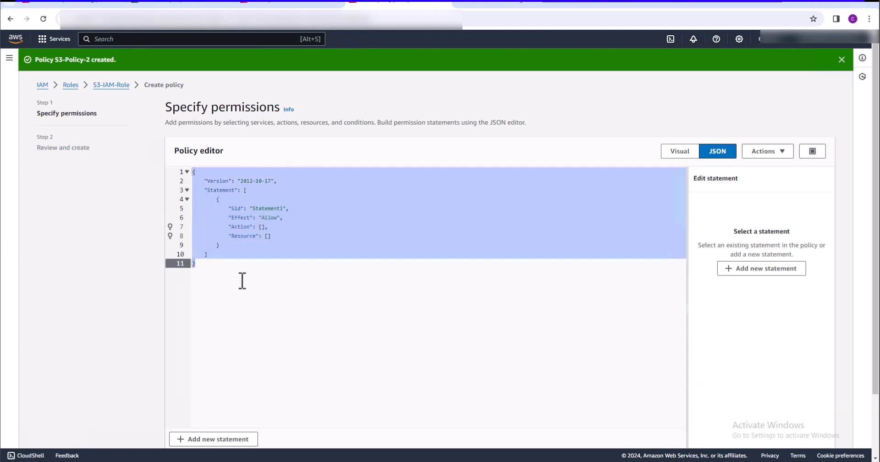
key("ctrl+v")
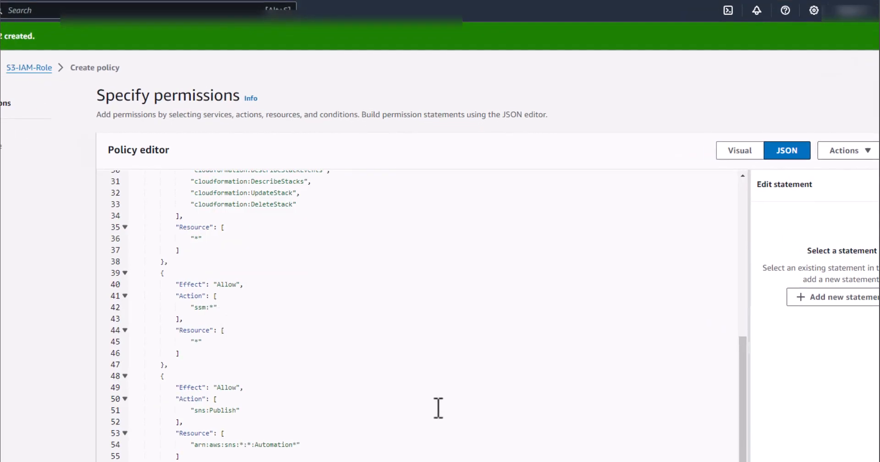
Remove the Automation prefix from the sns:Publish resource ARN in the policy JSON so it covers all topic names
left_click(256, 445)
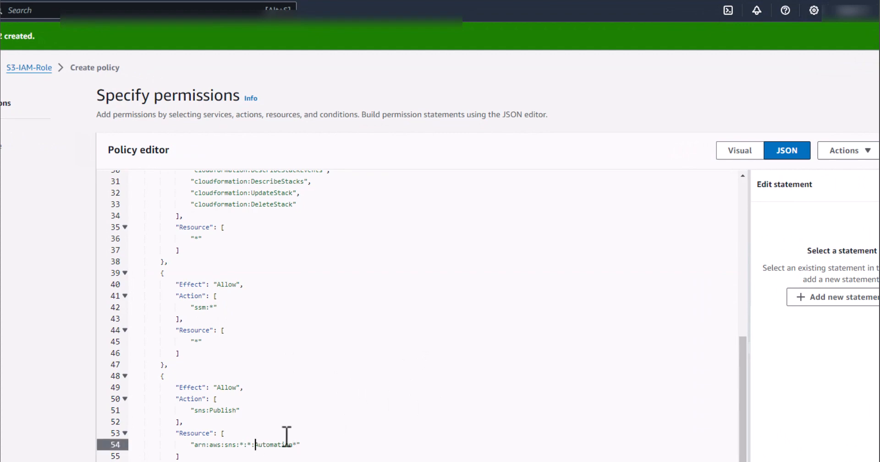
key("Delete")
key("Delete")
key("Delete")
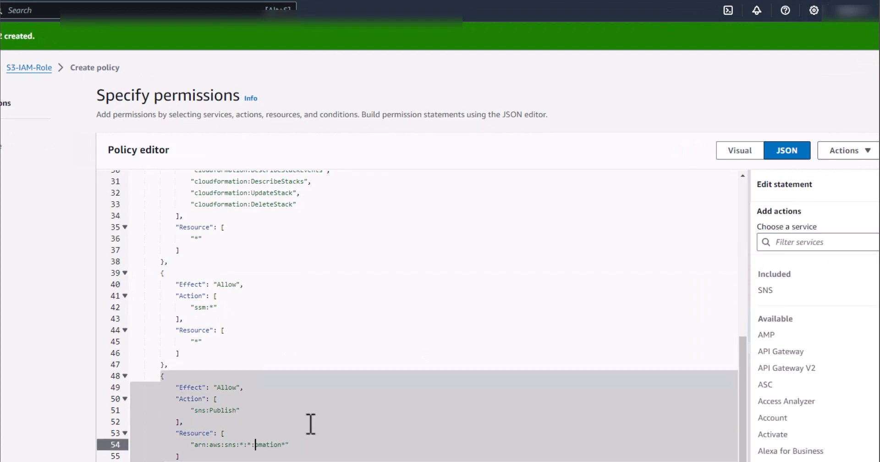
key("Delete")
key("Delete")
key("Delete")
Review the policy JSON and remove the EC2 and CloudFormation permission blocks in the visual policy editor
scroll(373, 422, "up", 2)
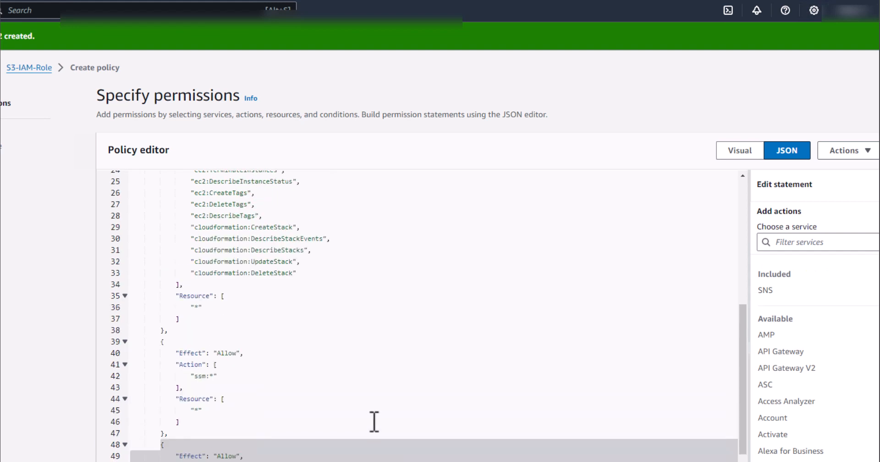
scroll(374, 421, "up", 7)
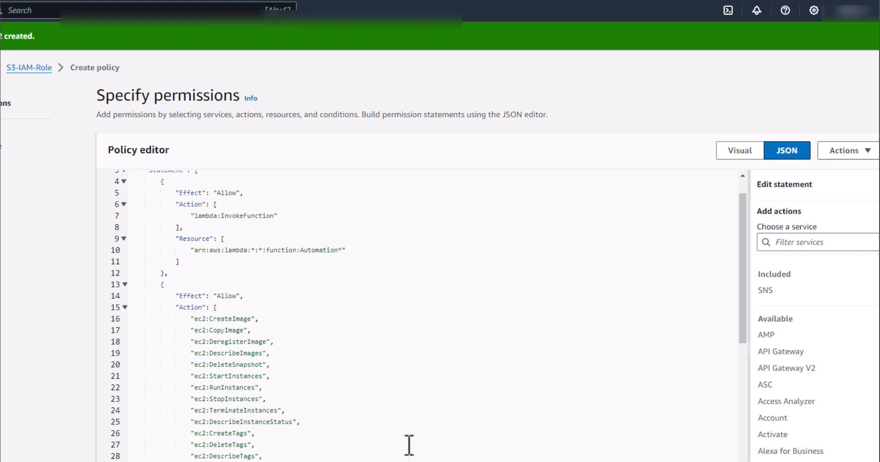
scroll(382, 451, "down", 1)
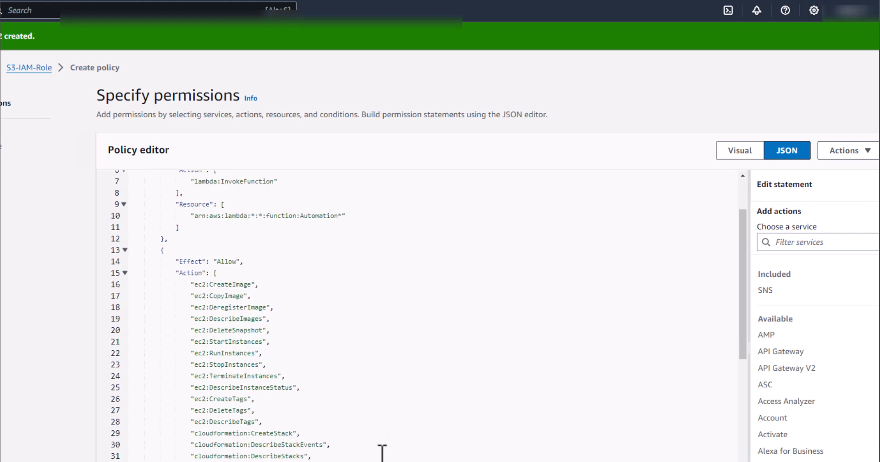
scroll(382, 452, "up", 2)
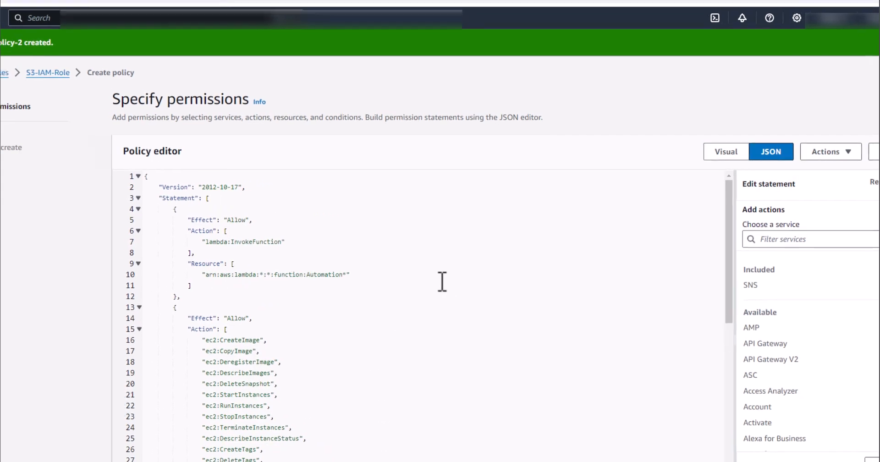
left_click(710, 155)
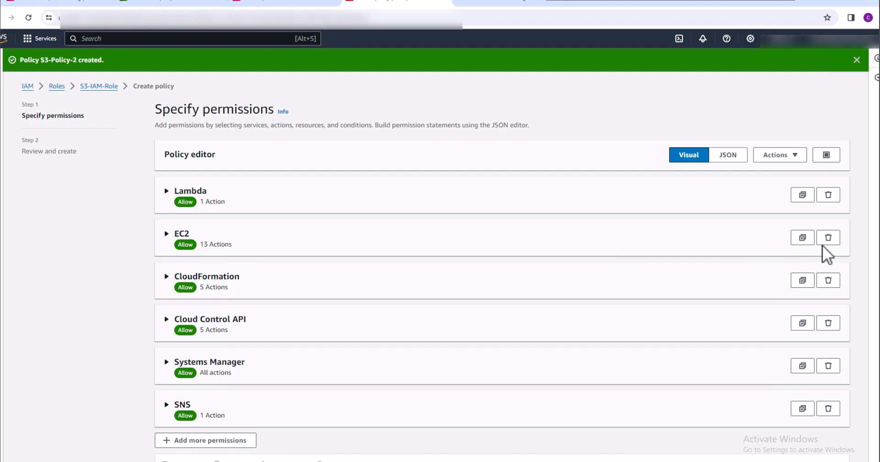
left_click(827, 238)
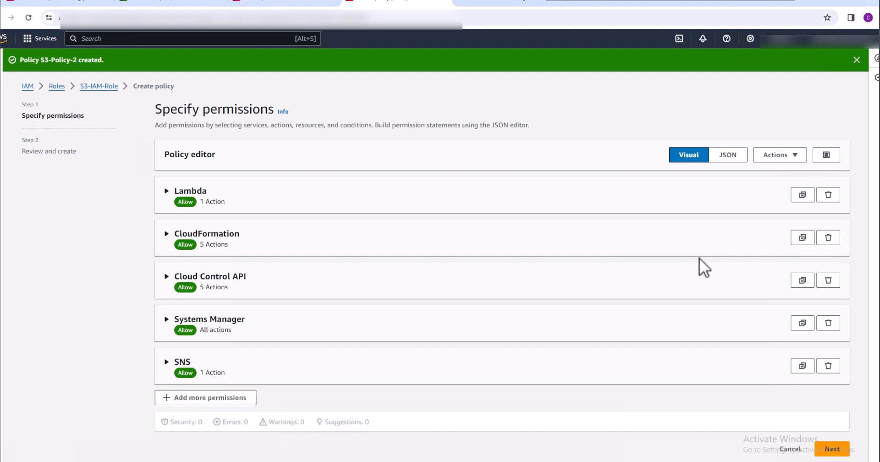
left_click(828, 238)
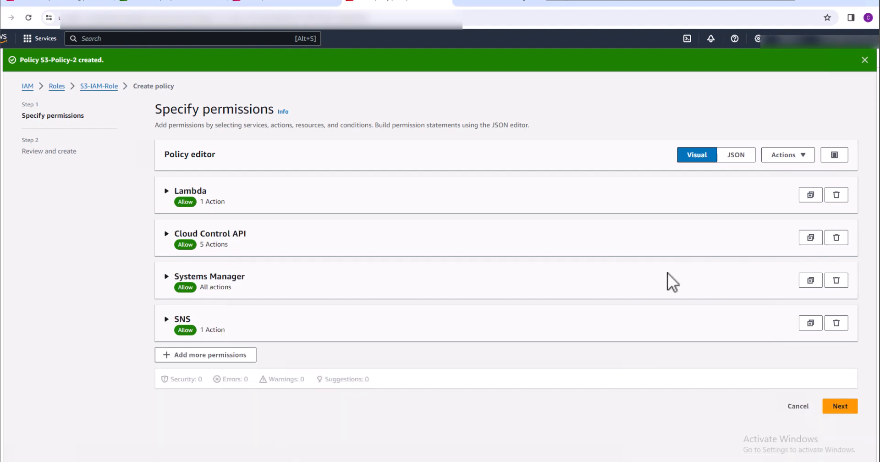
Create the inline policy with the name Custom-Config-Policy, and return to the rule page in AWS Config
left_click(845, 408)
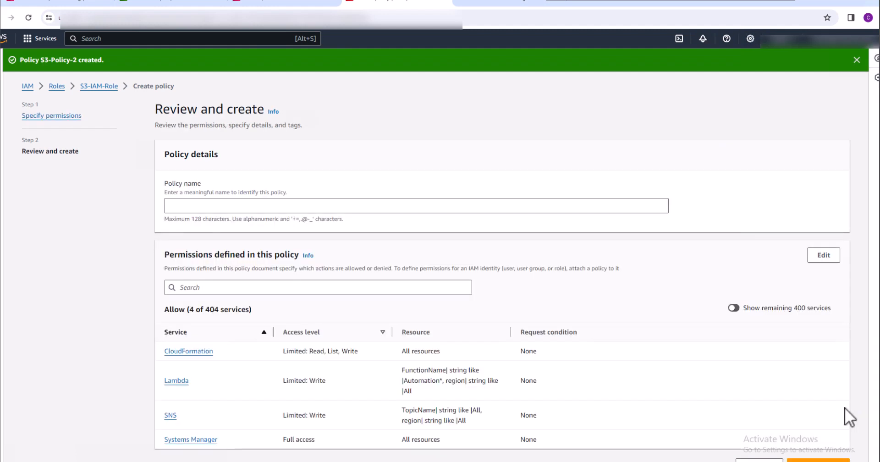
left_click(377, 207)
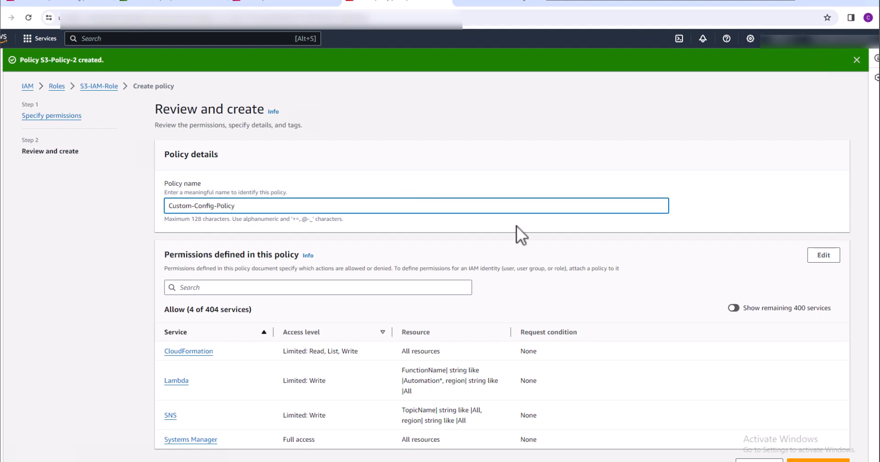
scroll(656, 362, "down", 1)
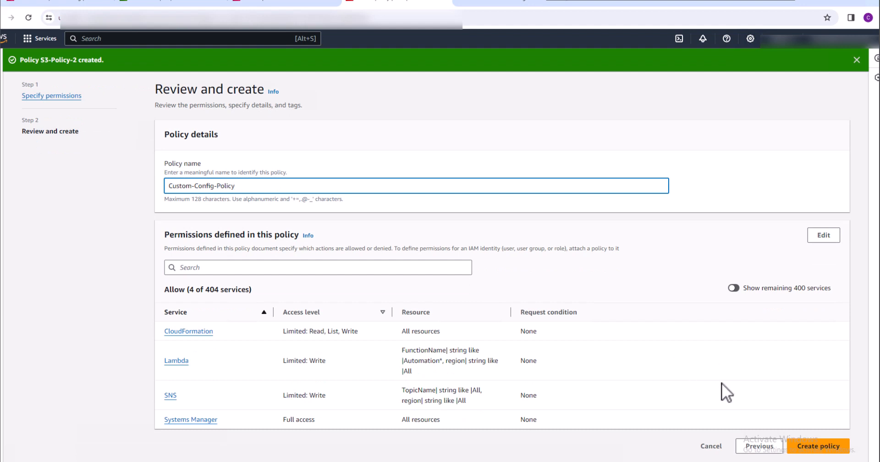
left_click(814, 447)
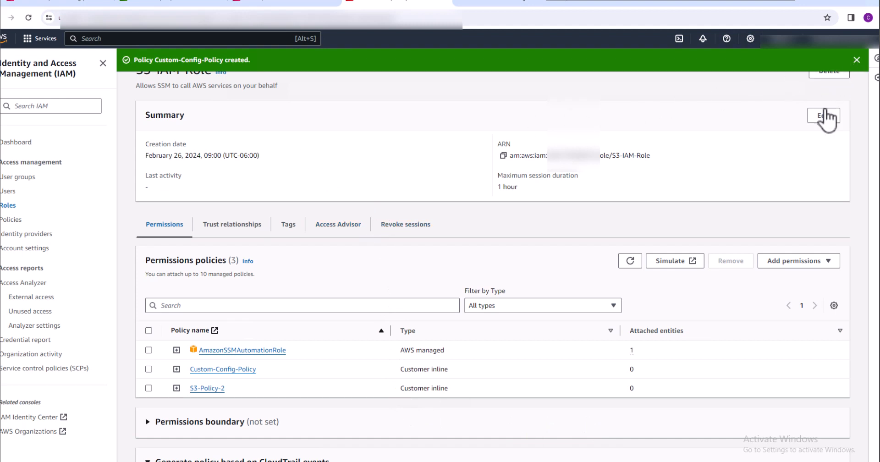
left_click(855, 59)
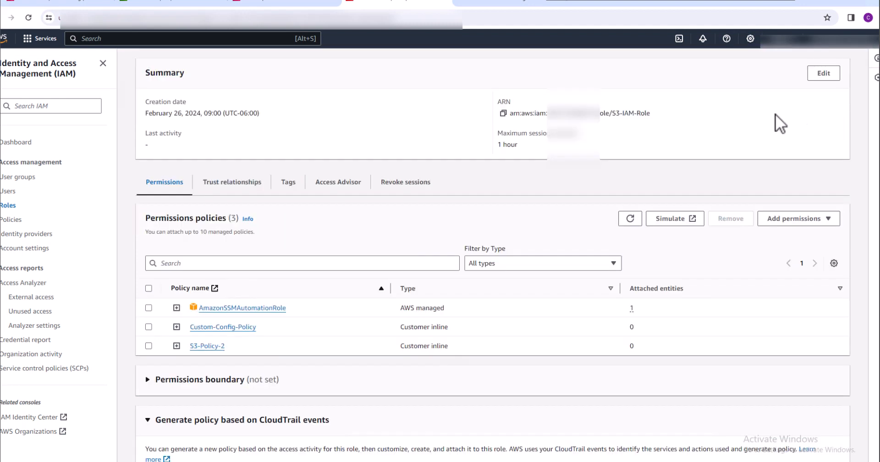
left_click(81, 4)
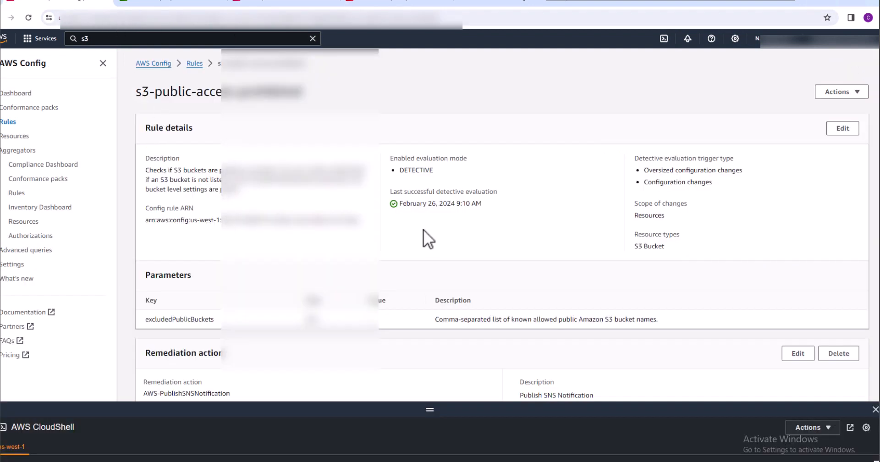
Re-evaluate the s3-public-access-prohibited rule and check its remediation details and resources in scope
left_click(851, 93)
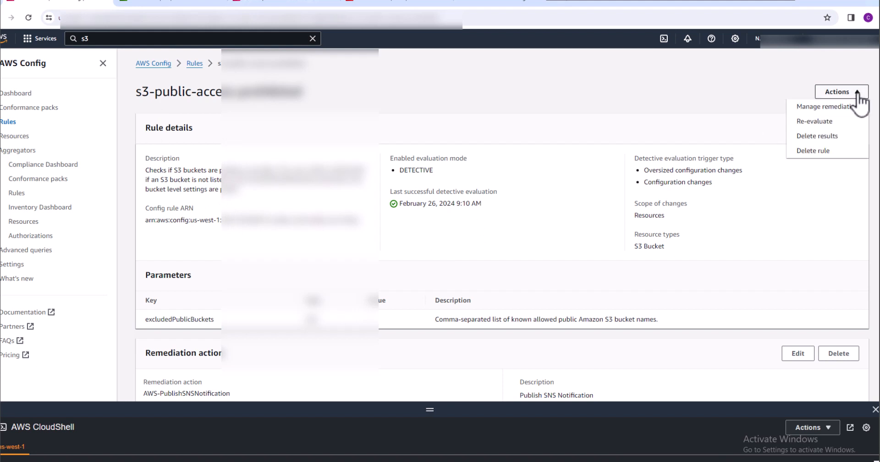
left_click(819, 122)
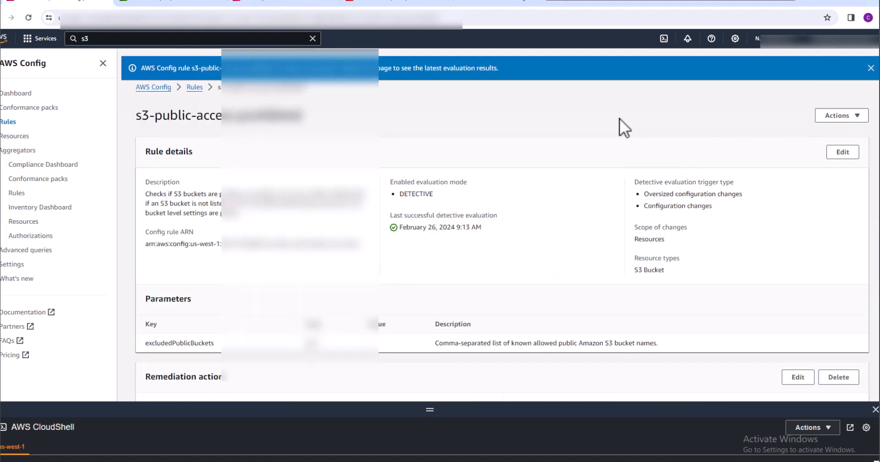
left_click(871, 68)
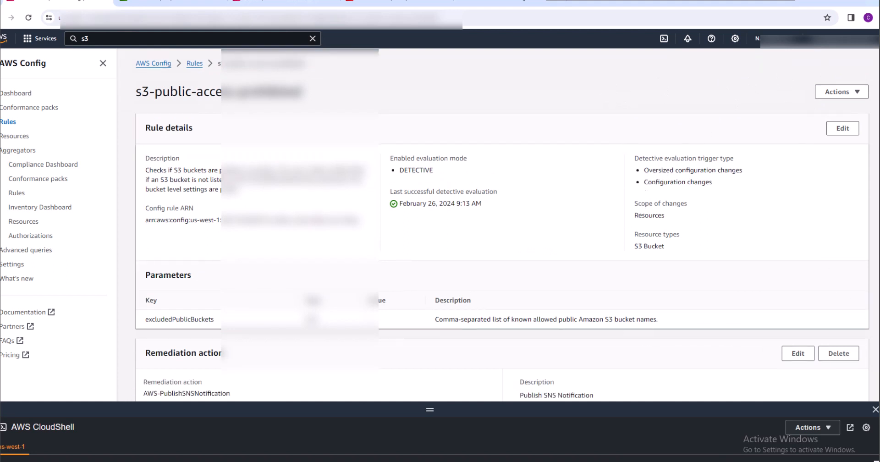
scroll(493, 224, "down", 5)
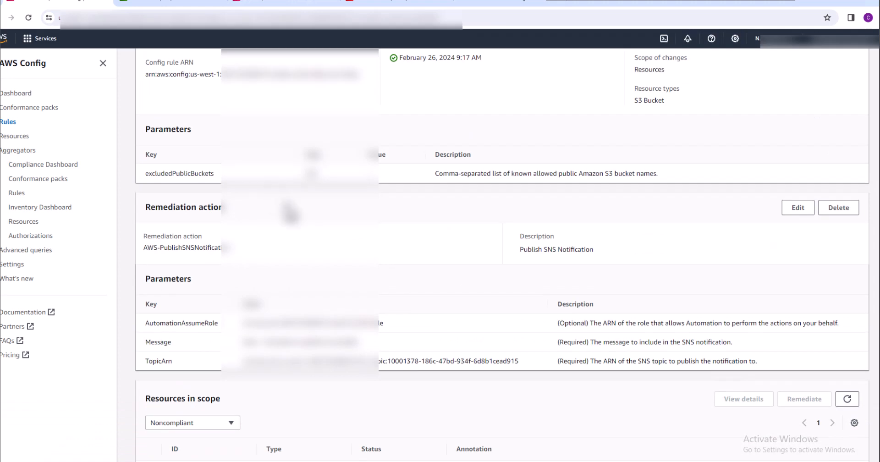
left_click_drag(879, 399, 879, 414)
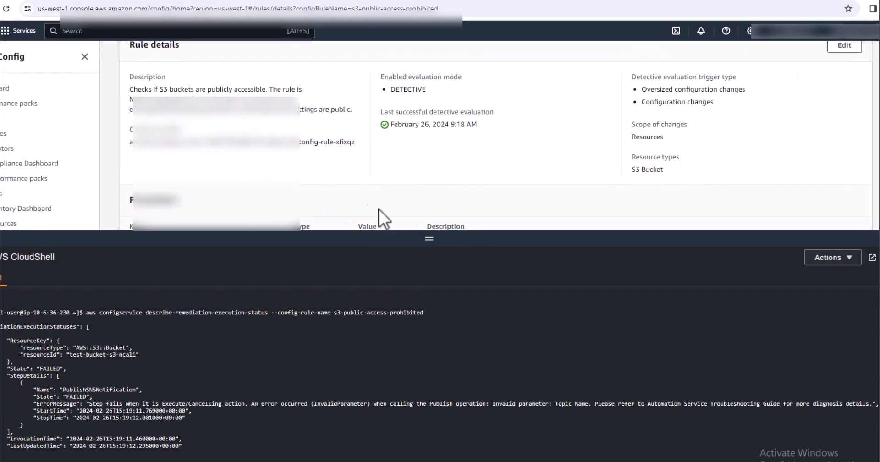
Shrink the CloudShell pane, open the rule's remediation action for editing, and inspect the TopicArn value through to its end
left_click_drag(428, 238, 432, 407)
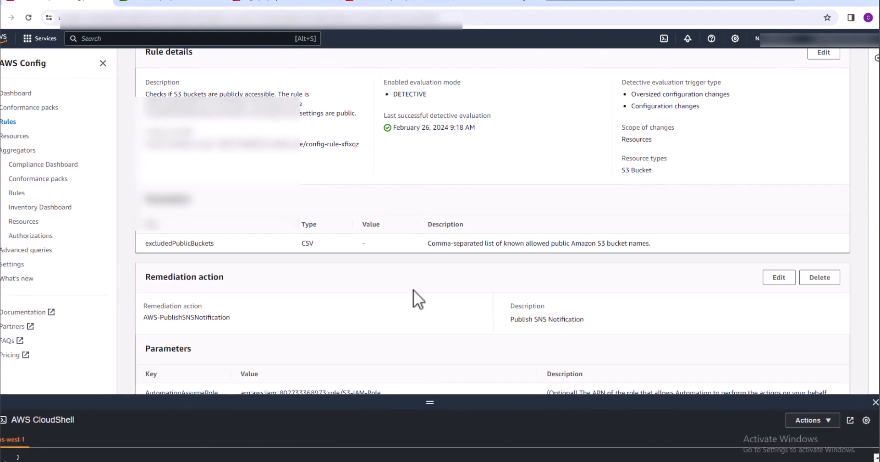
scroll(419, 310, "up", 3)
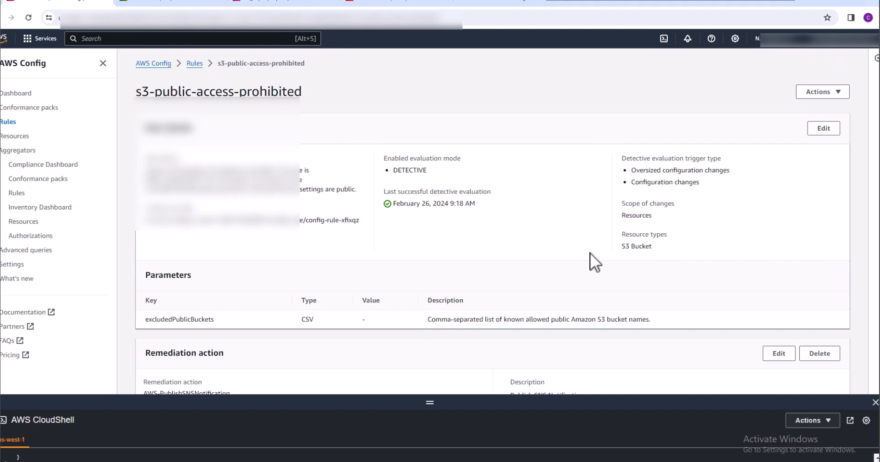
left_click(775, 353)
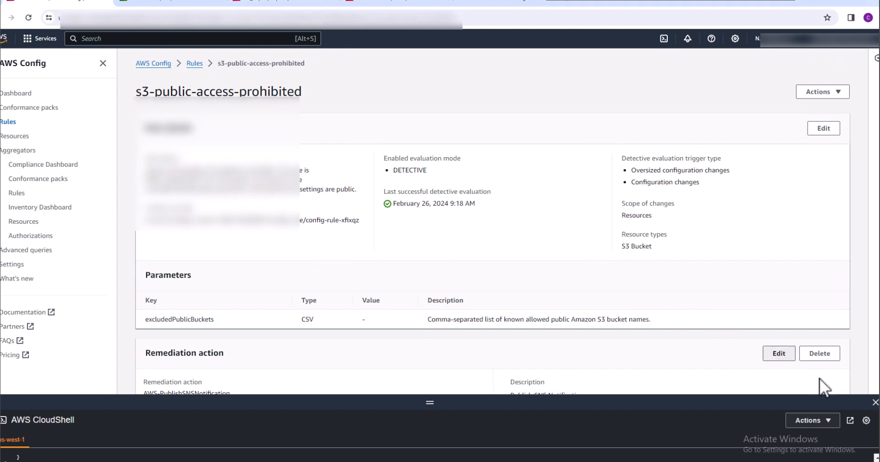
scroll(417, 281, "down", 4)
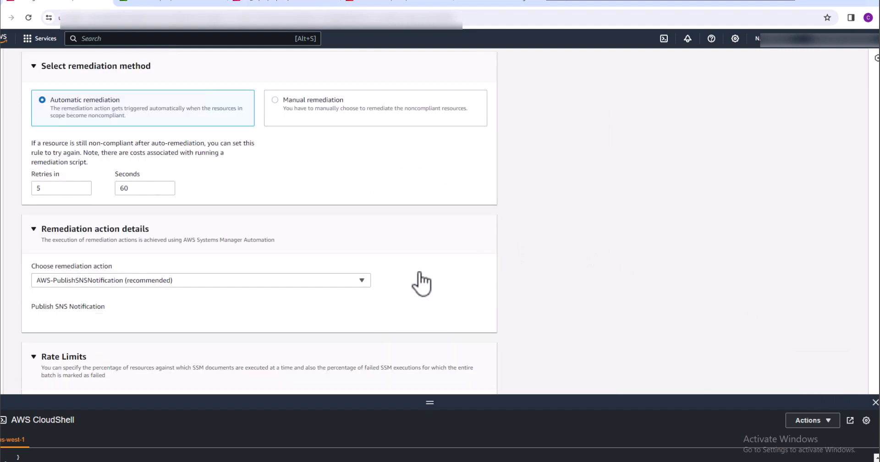
scroll(418, 270, "down", 3)
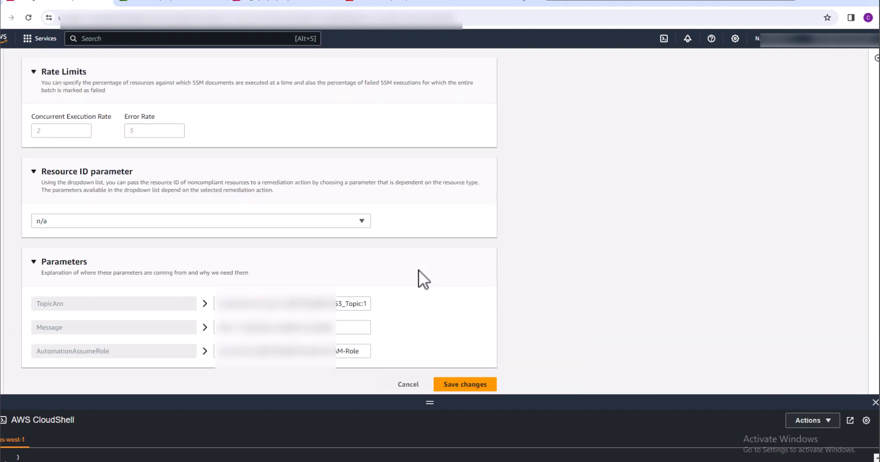
left_click(354, 297)
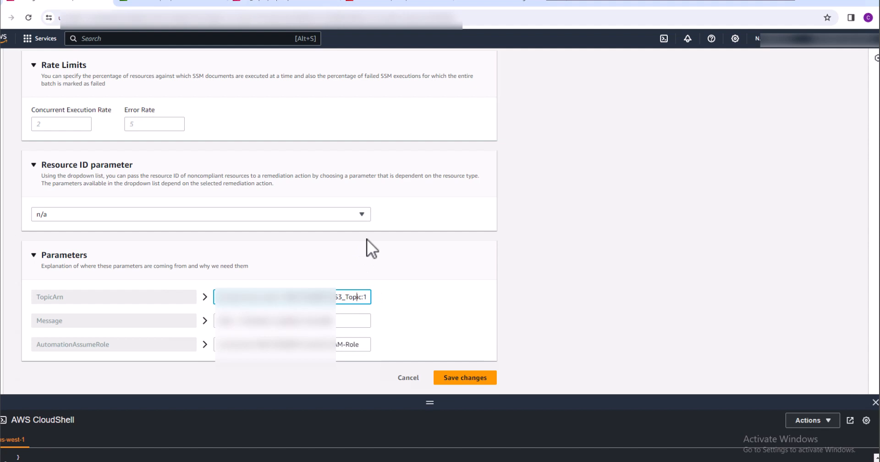
key("Right")
key("Right")
key("Right")
key("Right")
key("Right")
key("Right")
key("Right")
key("Right")
key("Right")
key("Right")
key("Right")
key("Right")
key("Right")
key("Right")
key("Right")
key("Right")
key("Right")
key("Right")
key("Right")
key("Right")
key("Right")
key("Right")
key("Right")
key("Right")
key("Right")
key("Right")
key("Right")
key("Right")
key("Right")
key("Right")
key("Right")
key("Right")
key("Right")
key("Right")
key("Right")
key("Right")
key("Right")
key("Right")
key("Right")
key("Right")
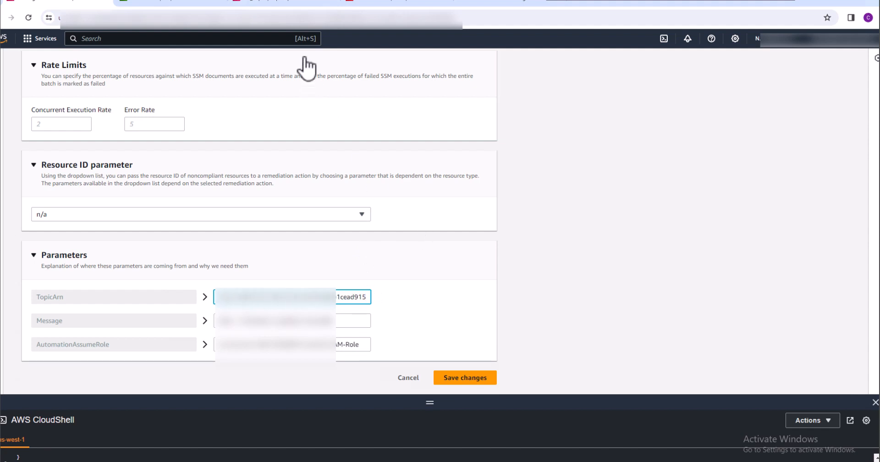
Copy the S3_Topic ARN from Amazon SNS, replace the remediation's TopicArn value with it, and save the changes
left_click(288, 4)
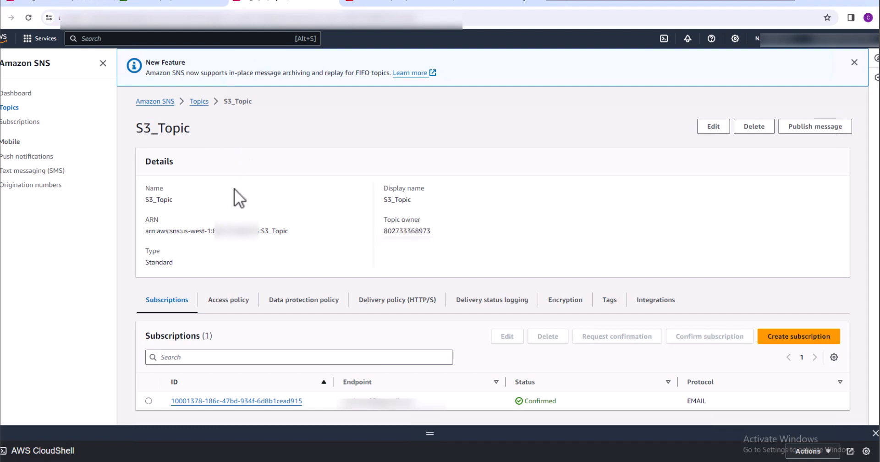
left_click_drag(287, 231, 146, 229)
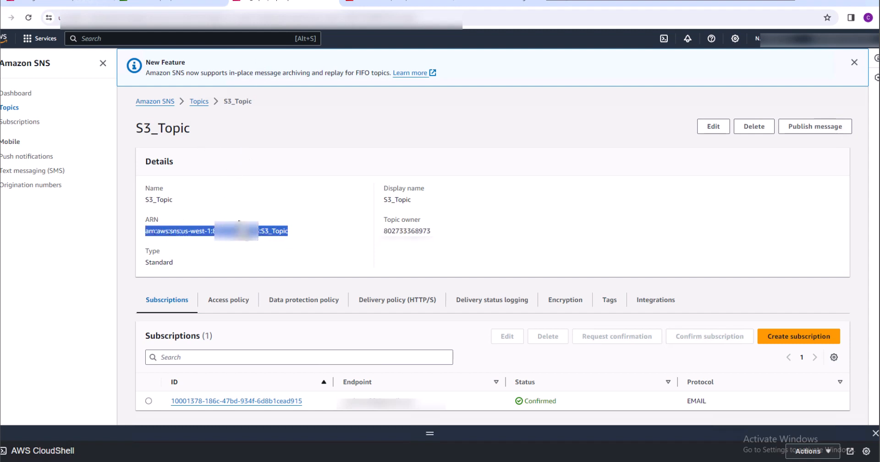
left_click(87, 2)
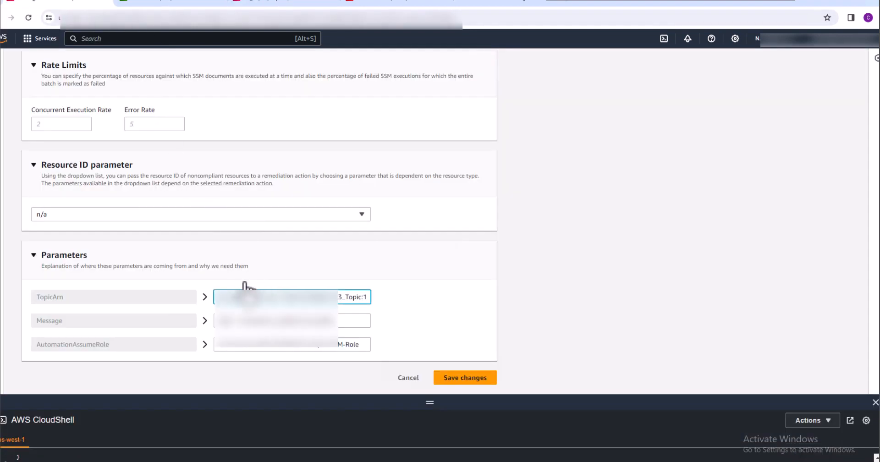
left_click_drag(218, 297, 375, 294)
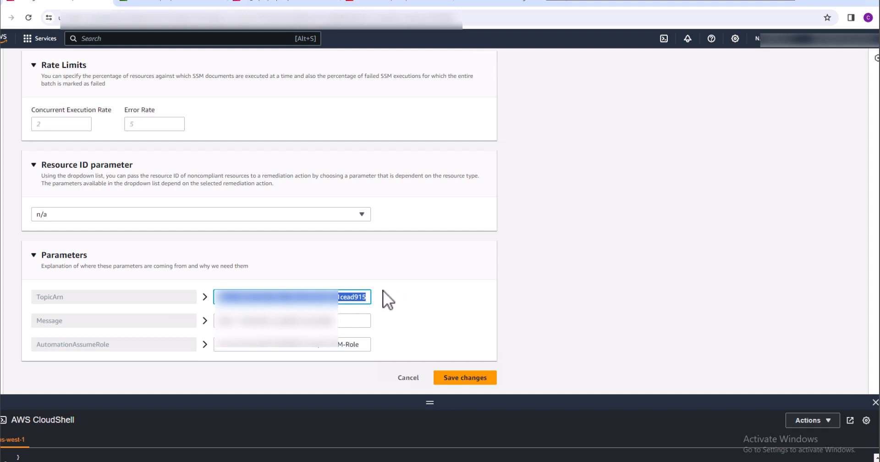
key("ctrl+v")
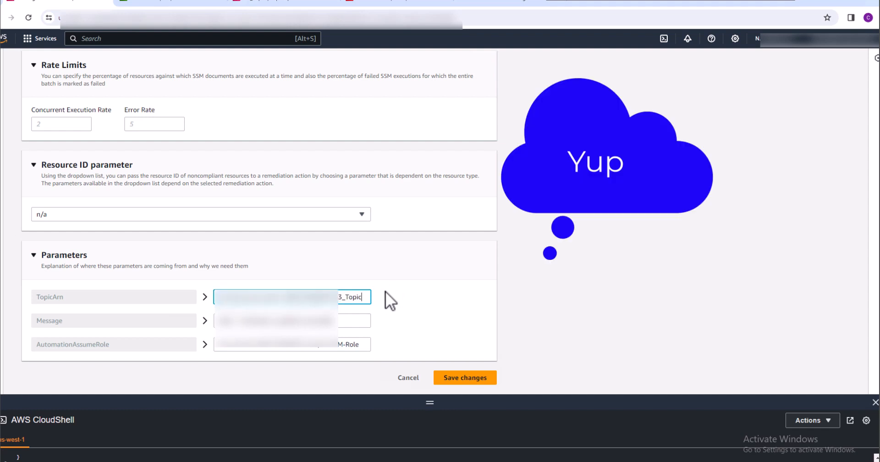
left_click(461, 377)
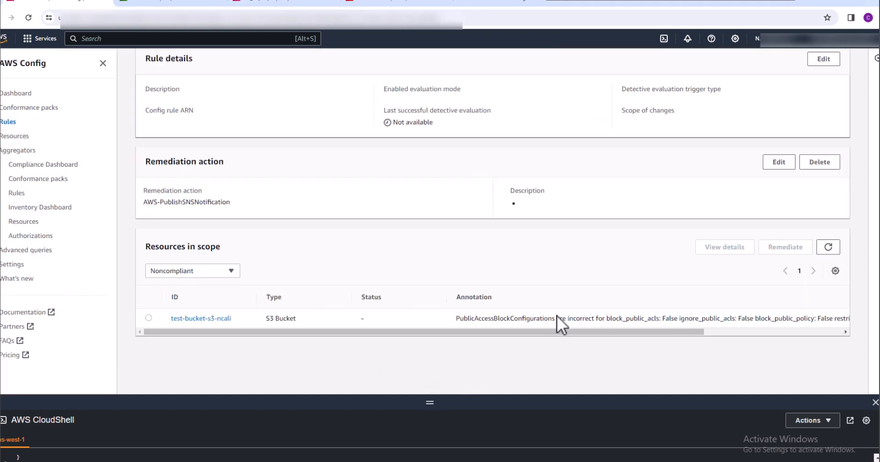
Check the saved remediation parameters and re-evaluate the rule with the corrected topic ARN
scroll(521, 293, "down", 4)
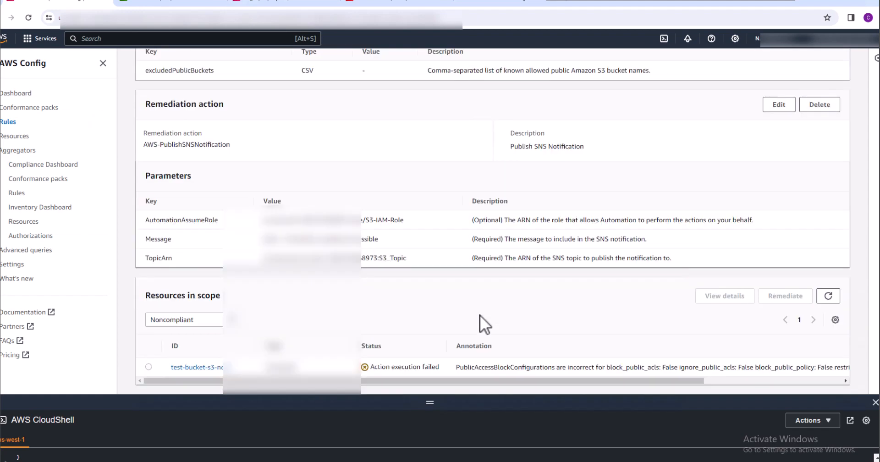
scroll(480, 315, "up", 5)
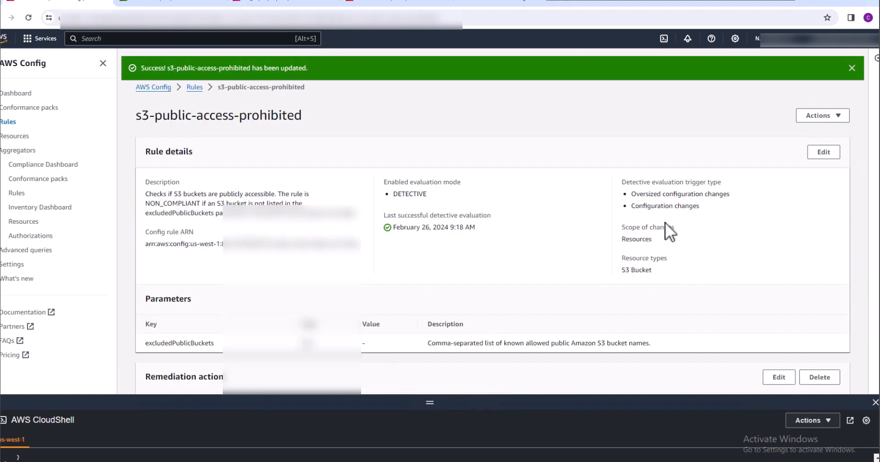
left_click(851, 68)
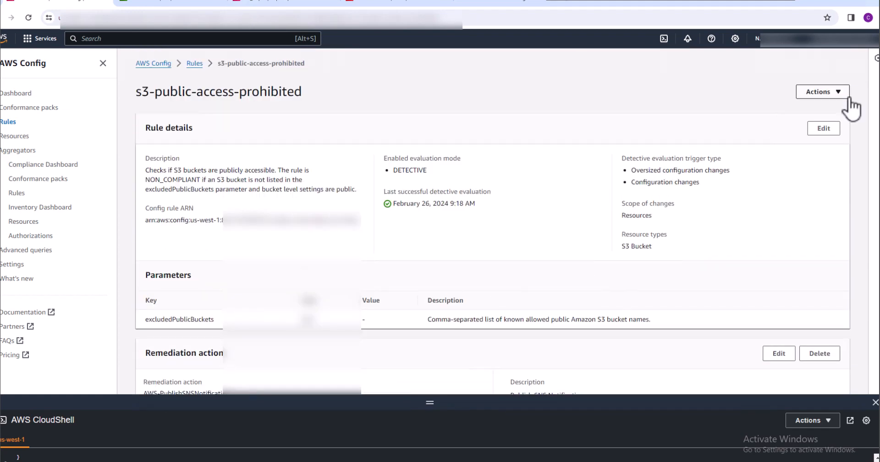
left_click(836, 95)
left_click(811, 120)
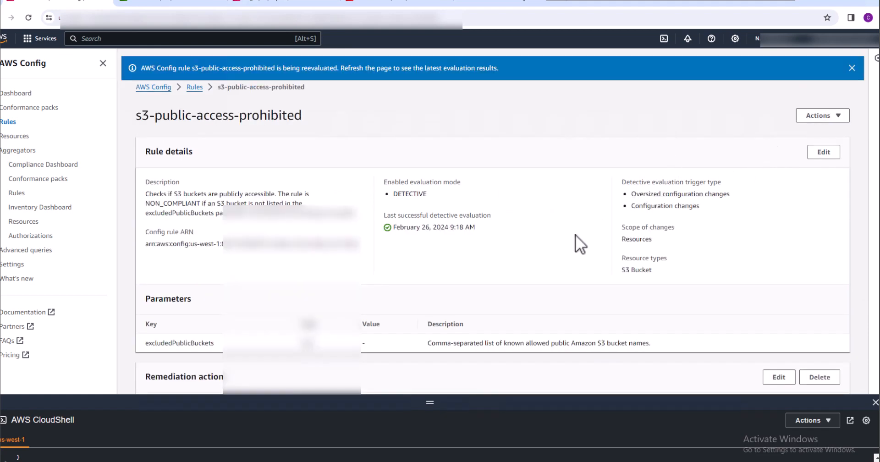
scroll(576, 235, "down", 6)
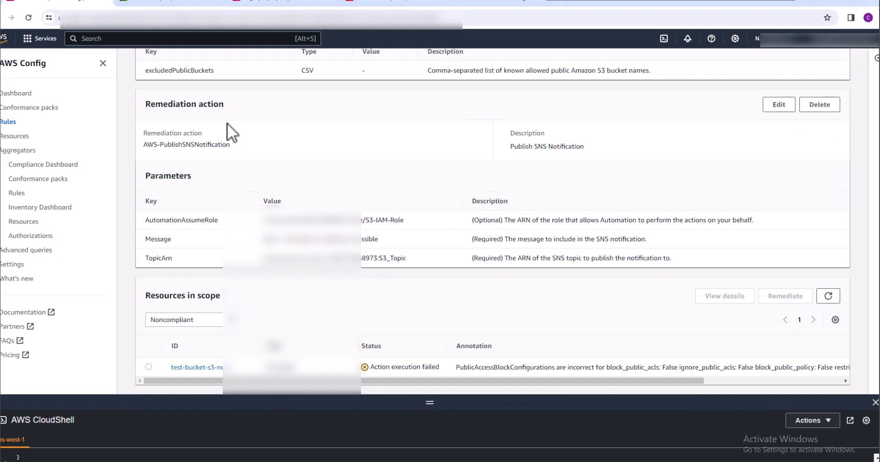
Reload the rule page, close CloudShell, and check the remediation status of the noncompliant bucket test-bucket-s3-ncali
left_click(28, 17)
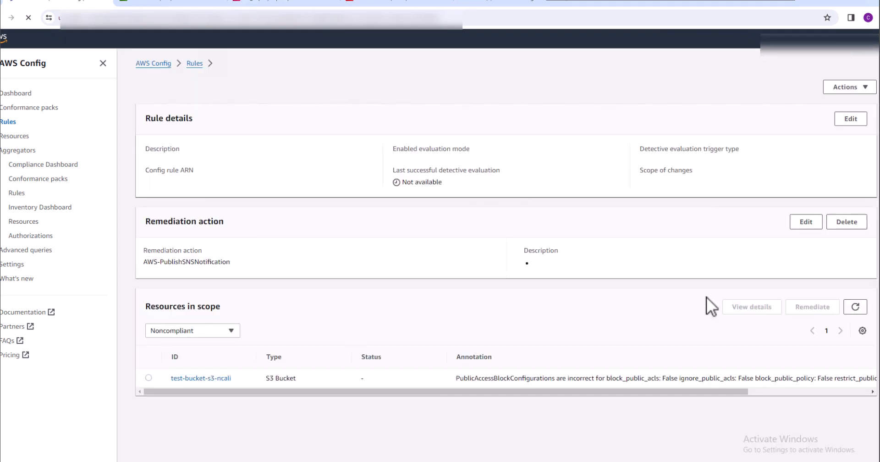
scroll(852, 417, "down", 1)
scroll(859, 423, "down", 2)
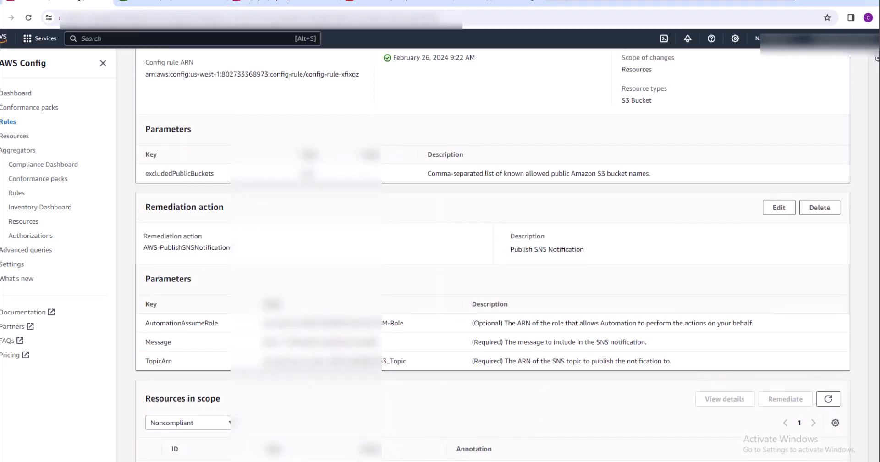
scroll(874, 457, "down", 1)
left_click(22, 460)
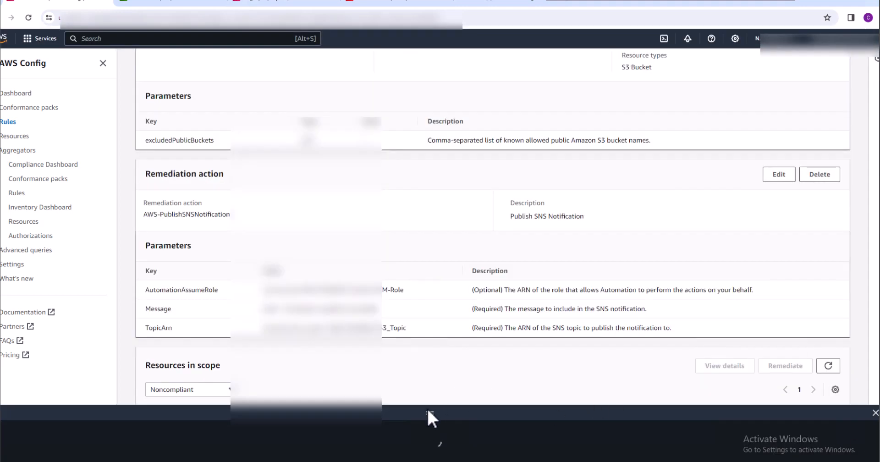
left_click(874, 412)
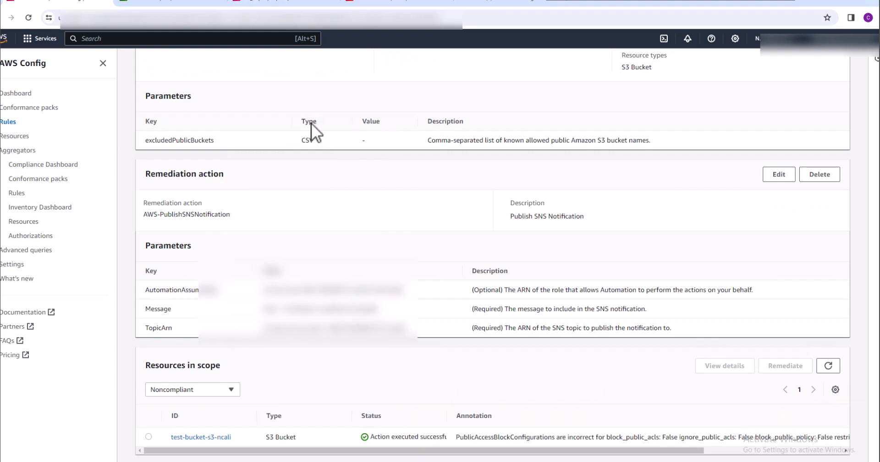
Switch to Gmail, read the AWS Notification Message from S3_Topic, and return to the AWS Config rule page
left_click(487, 6)
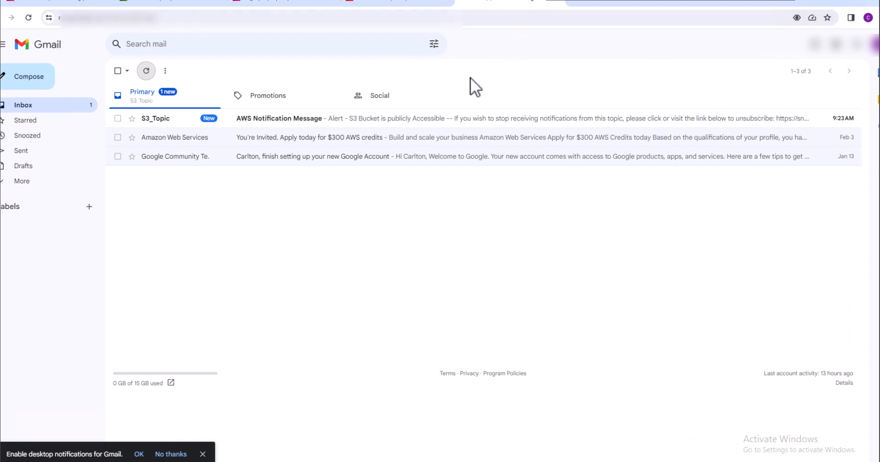
left_click(171, 119)
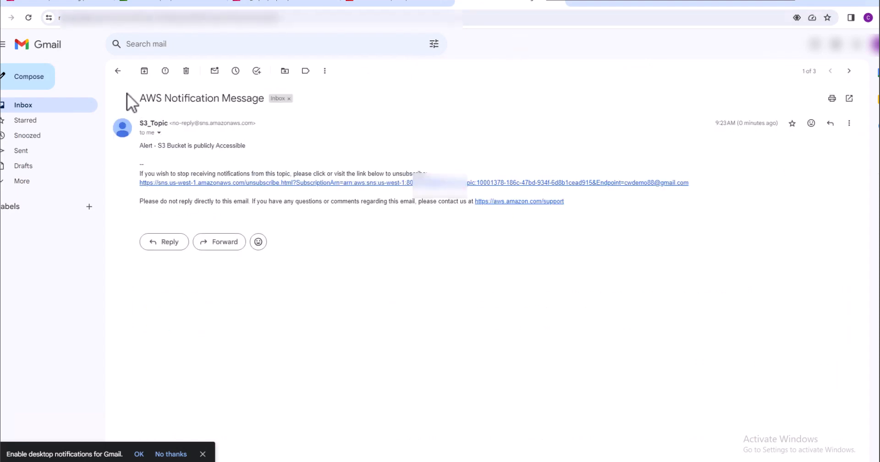
left_click(118, 72)
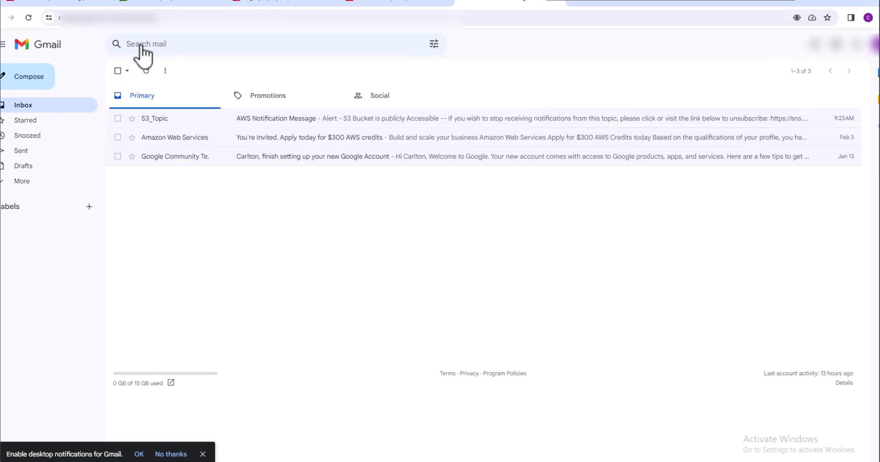
left_click(59, 4)
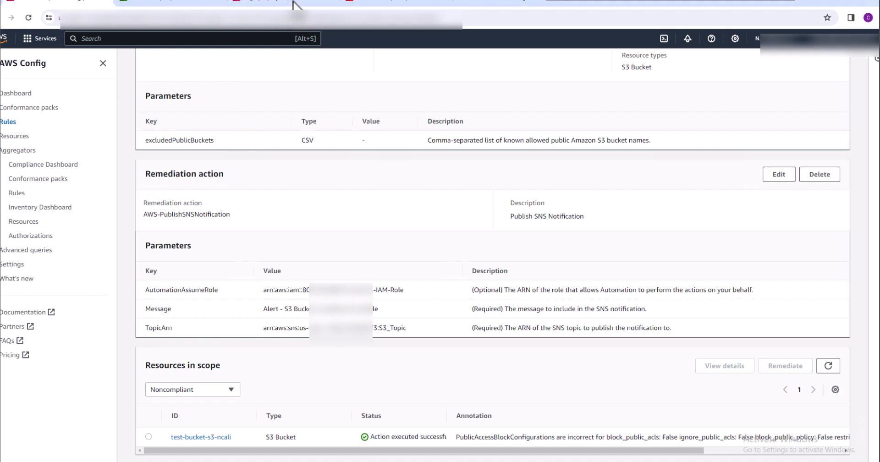
Remove the AWS managed policy AmazonSSMAutomationRole from S3-IAM-Role in IAM
left_click(369, 4)
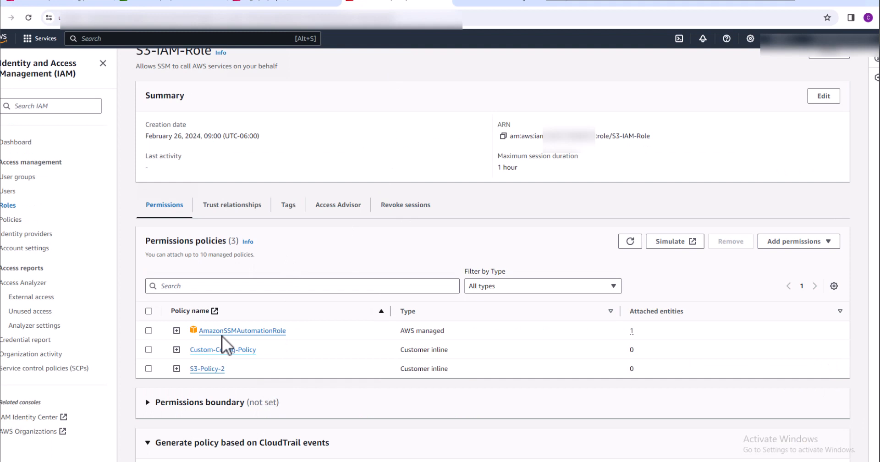
left_click(149, 330)
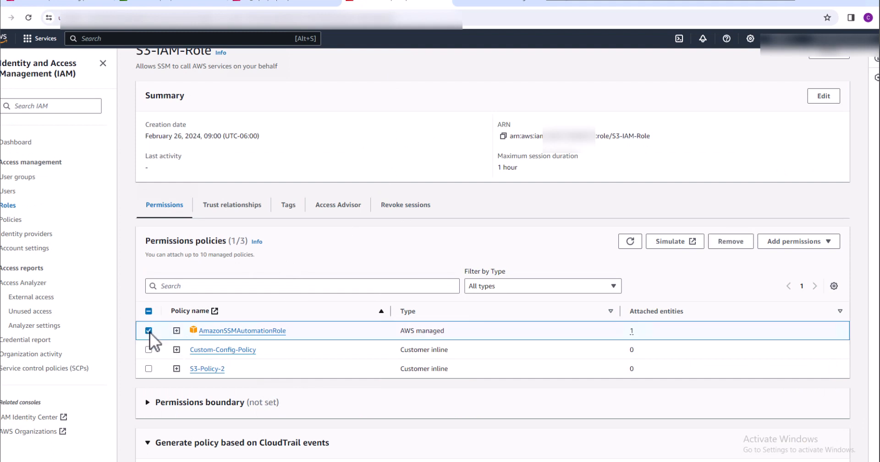
left_click(729, 241)
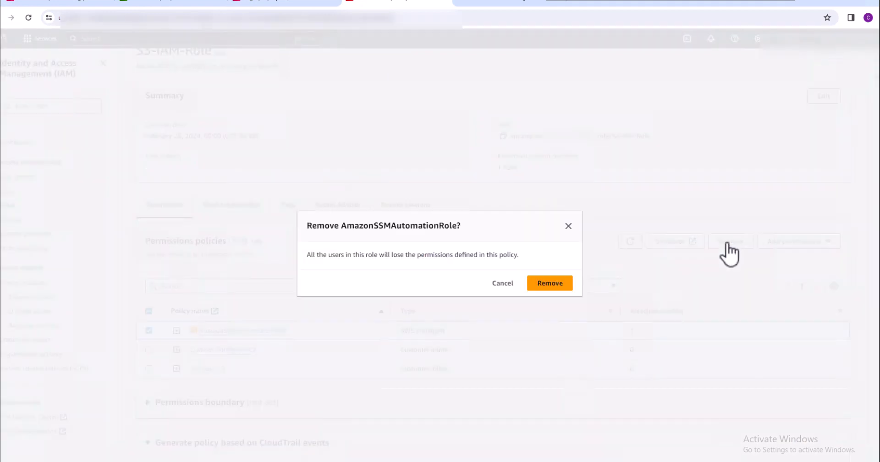
left_click(560, 283)
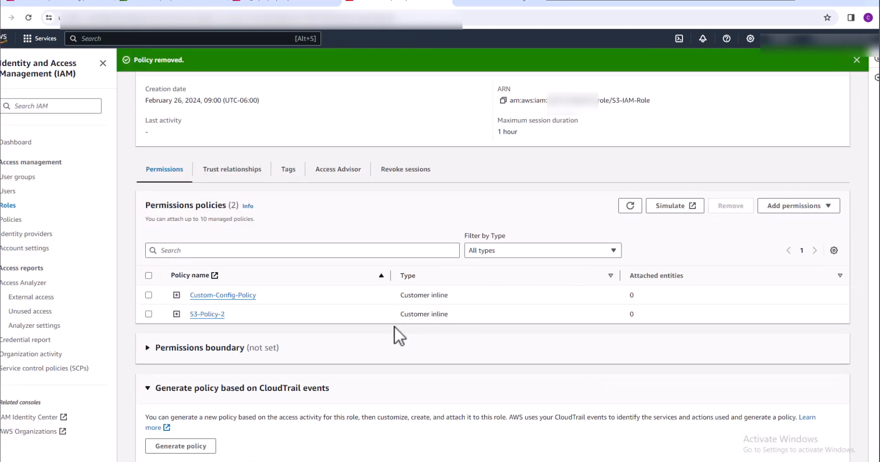
Expand the inline policies S3-Policy-2 and Custom-Config-Policy of S3-IAM-Role and review the actions and resources in their JSON
left_click(177, 314)
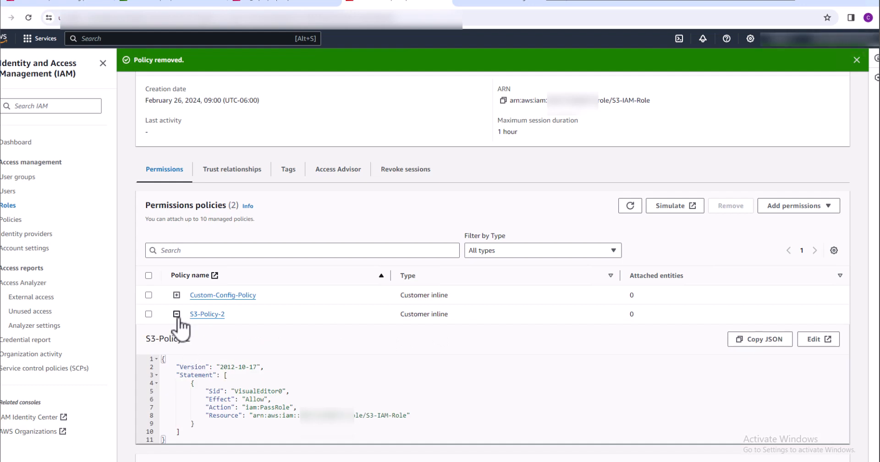
left_click(176, 295)
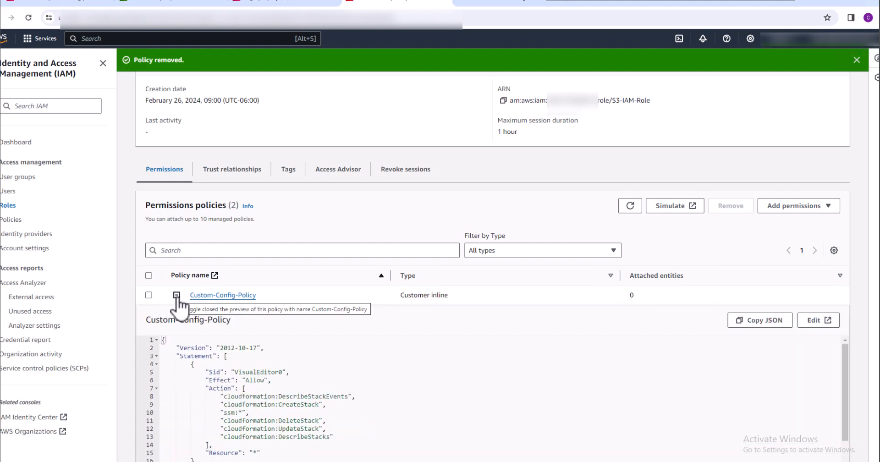
scroll(389, 413, "down", 2)
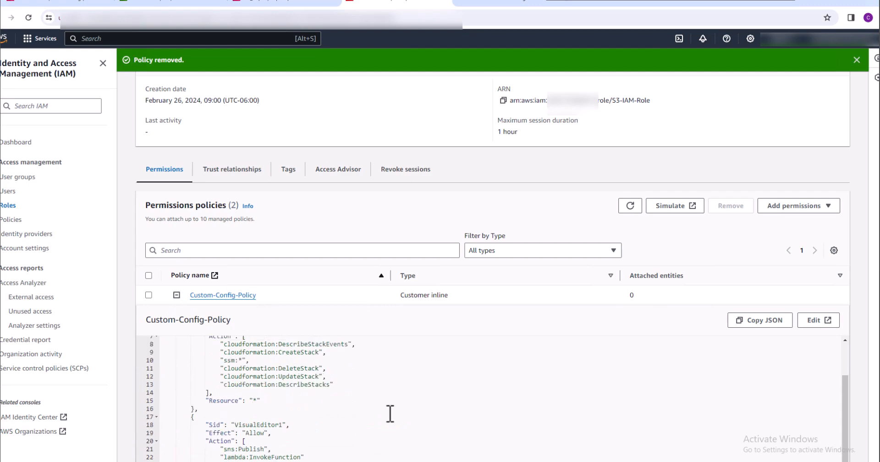
scroll(389, 413, "up", 1)
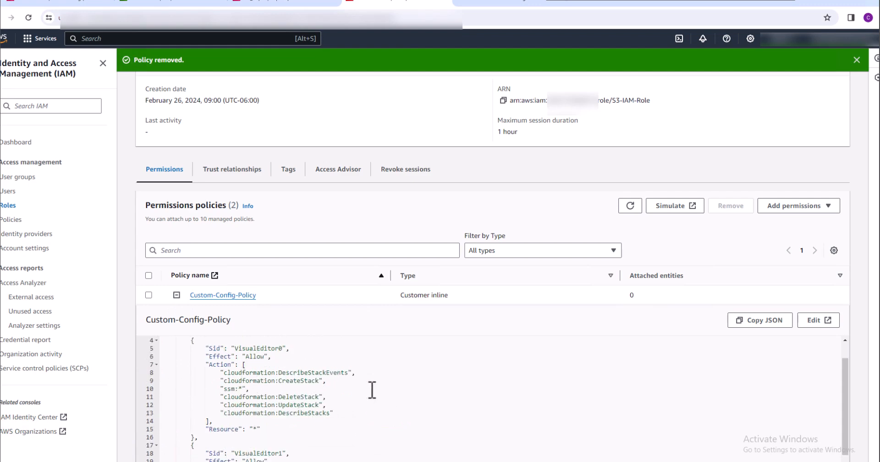
scroll(372, 391, "down", 2)
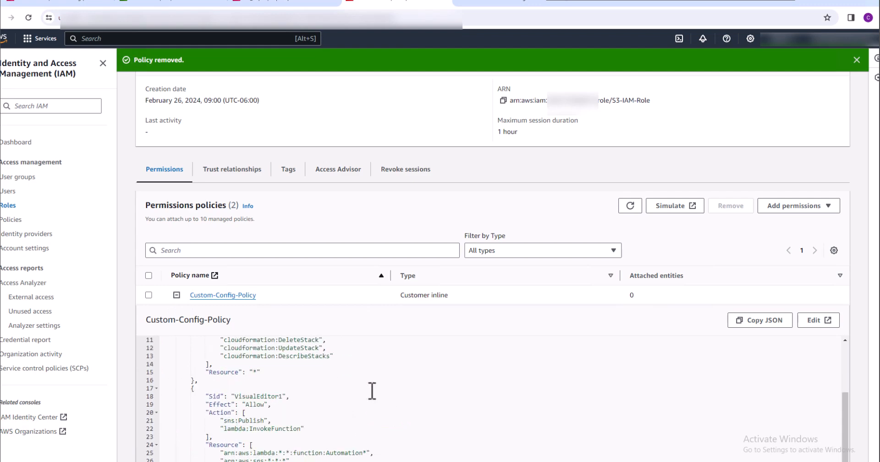
scroll(372, 391, "down", 3)
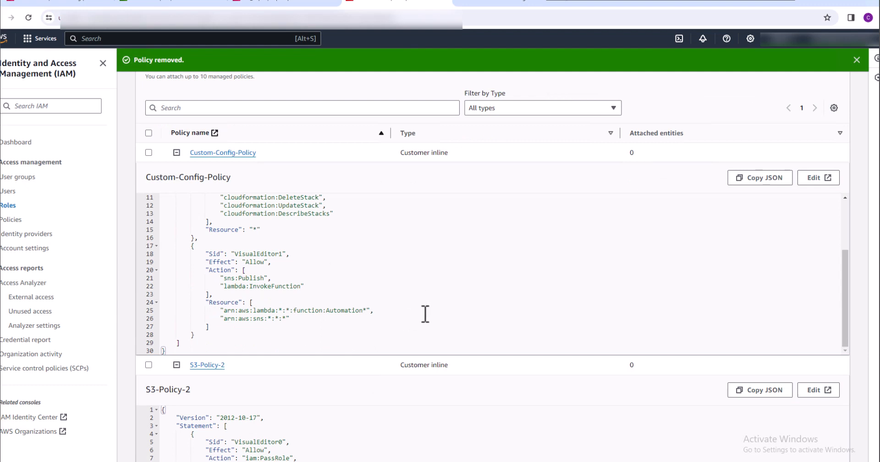
scroll(389, 299, "up", 4)
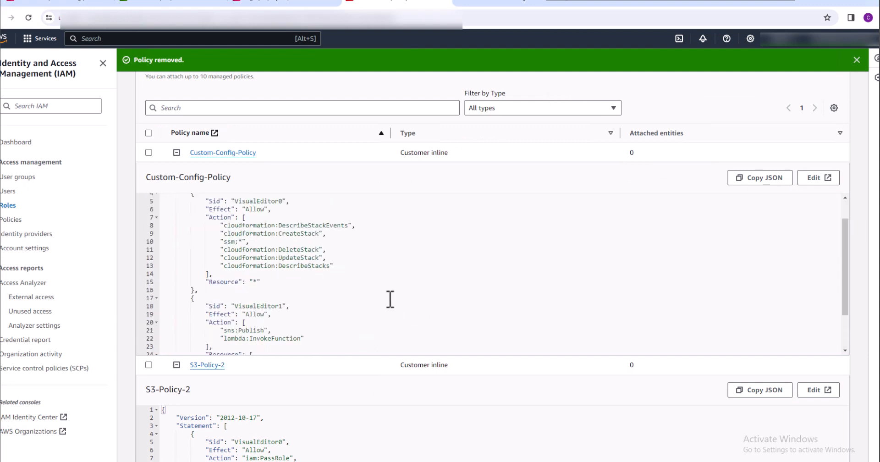